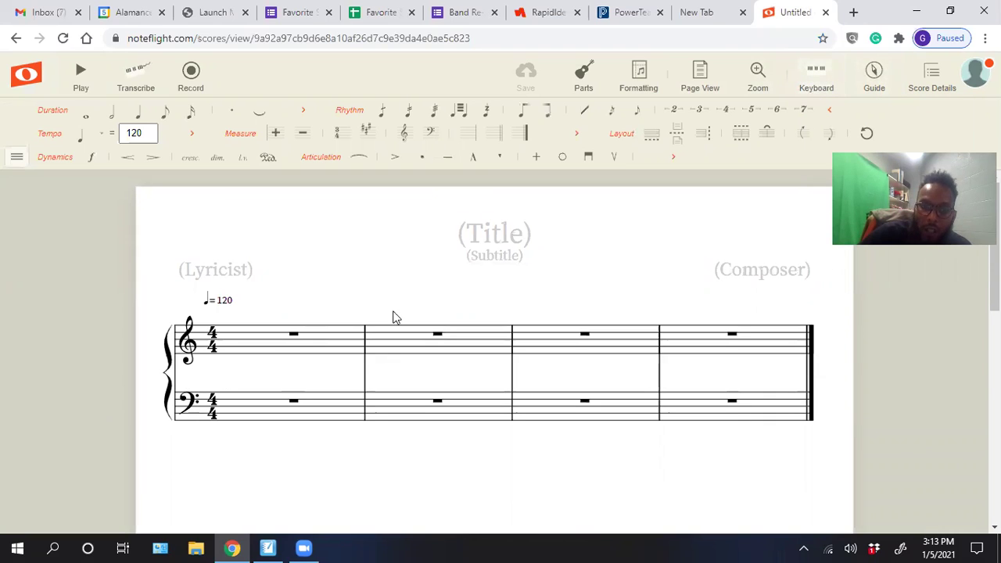
Step: Title the score "Noteflight Tutorial" and fill in the composer credit with "arr. by" followed by the arranger's full name
left_click(495, 230)
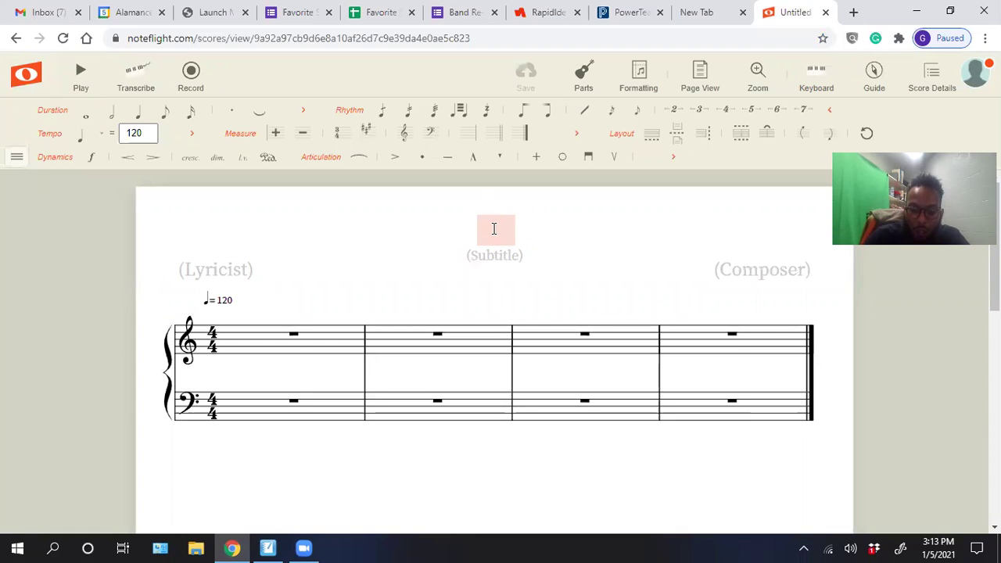
type("Notefl")
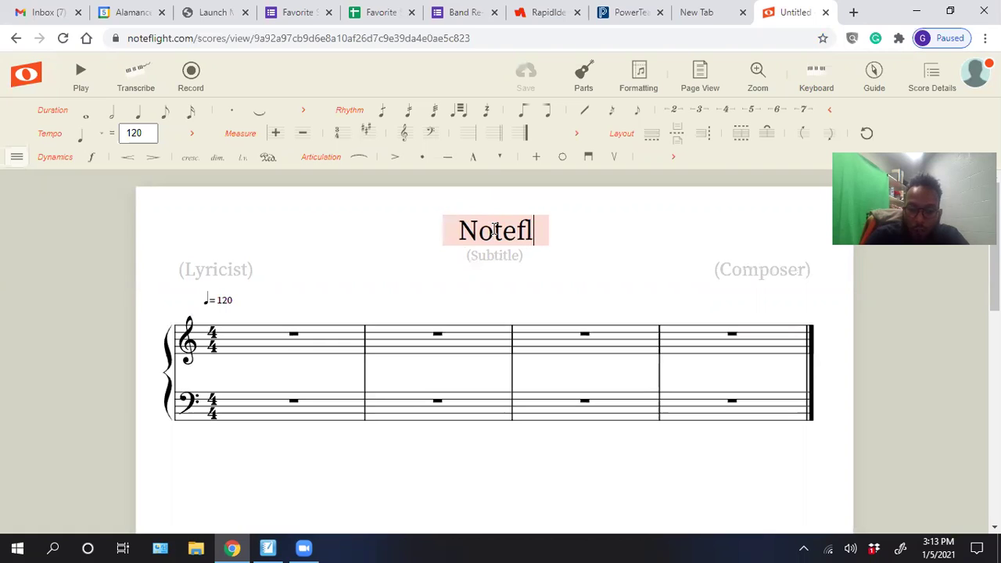
type("ight Tutorial")
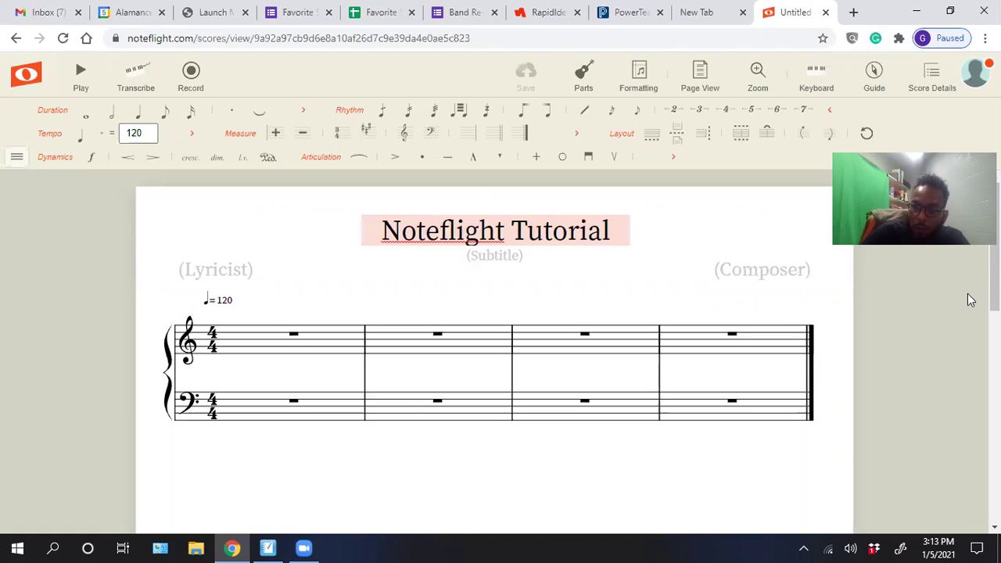
left_click(739, 274)
type("arr. by Gregory Milton")
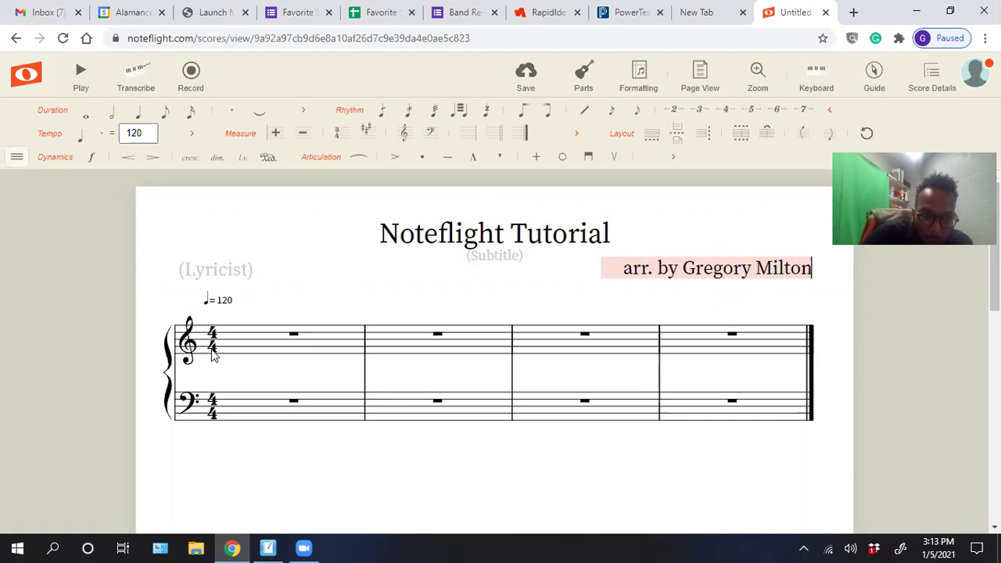
Step: Delete the entire bass clef staff, keeping only the treble staff
left_click(188, 401)
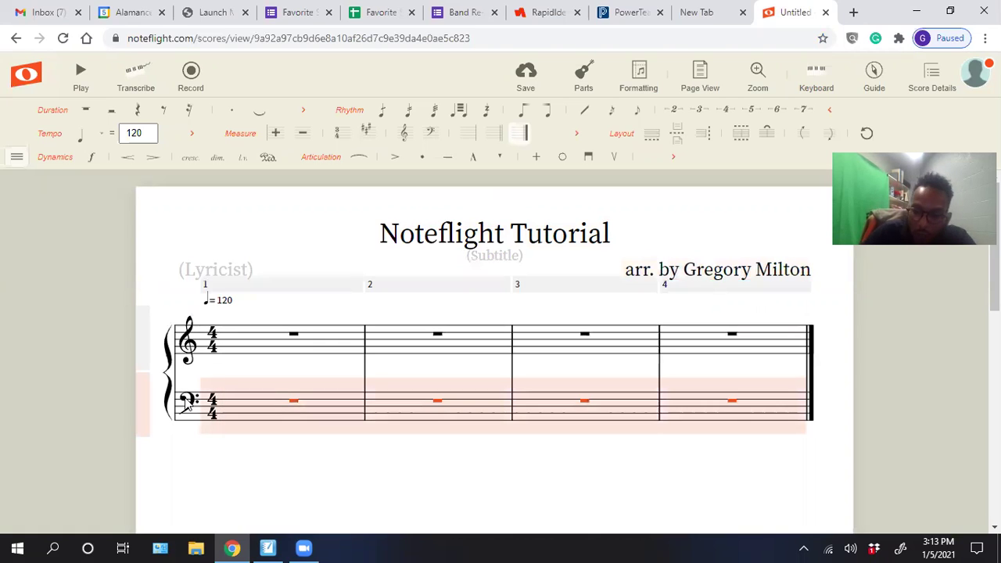
key("Delete")
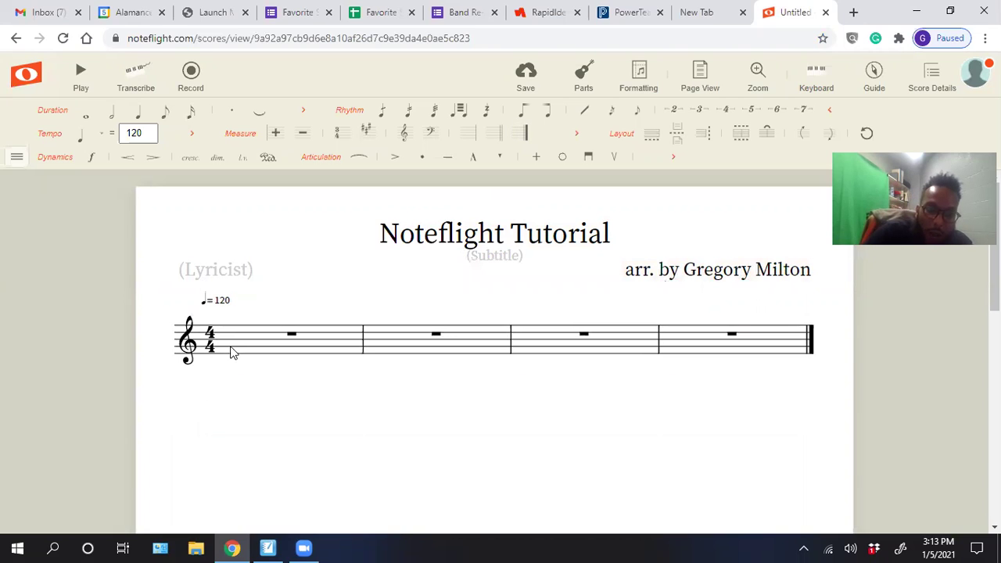
left_click(16, 158)
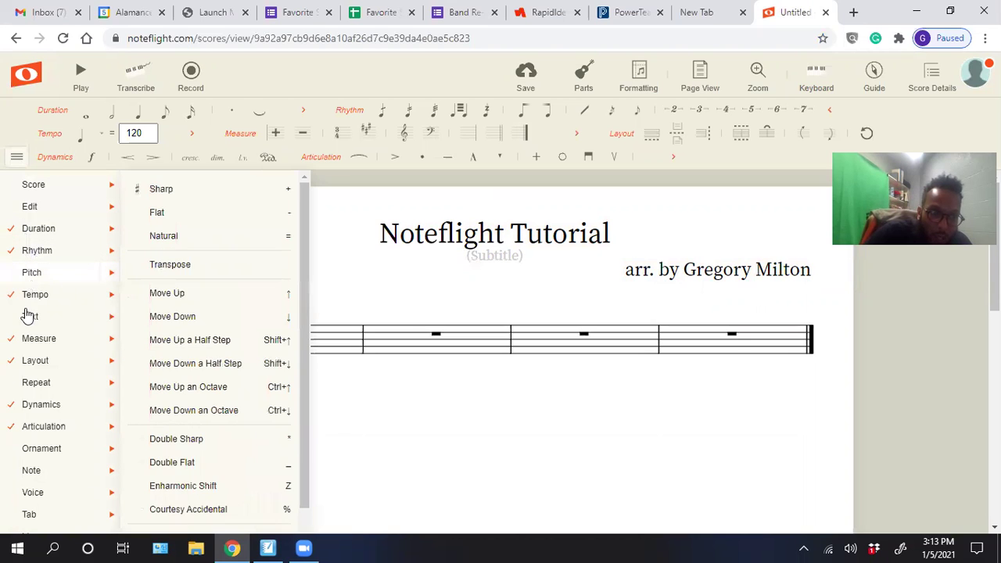
left_click(16, 158)
left_click(245, 341)
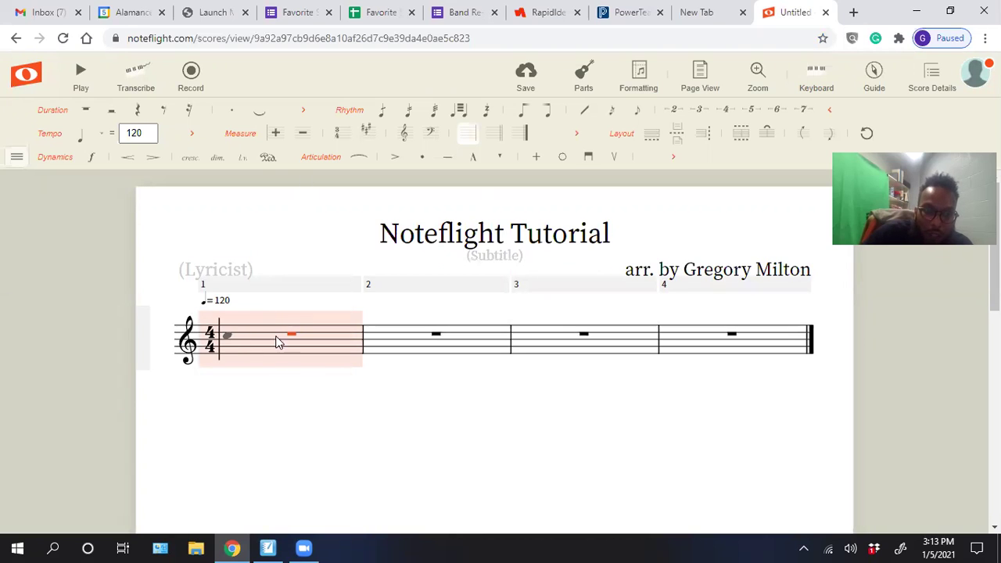
Step: Try applying a D-flat major key signature to the whole treble staff, and undo the change
left_click(188, 348)
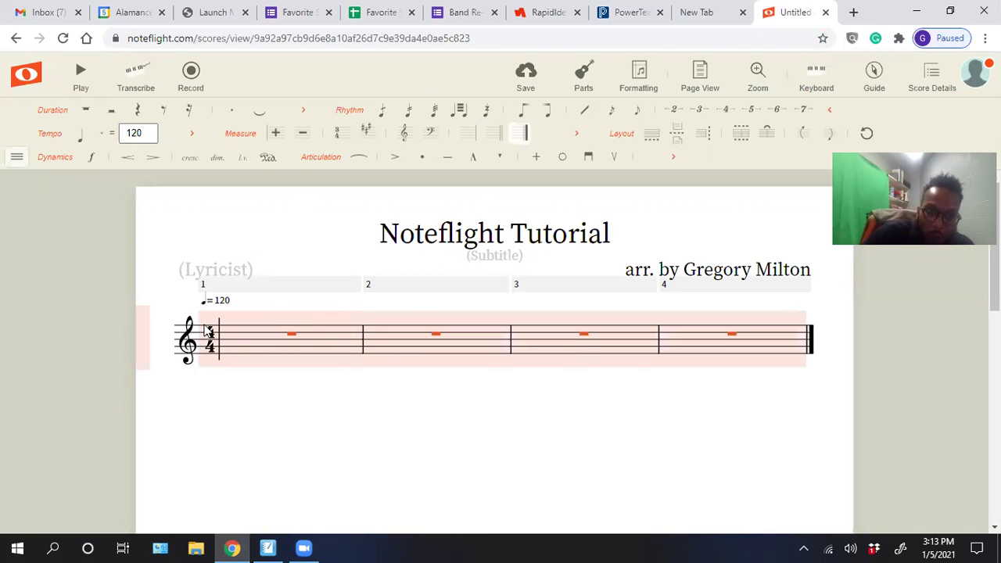
left_click(369, 134)
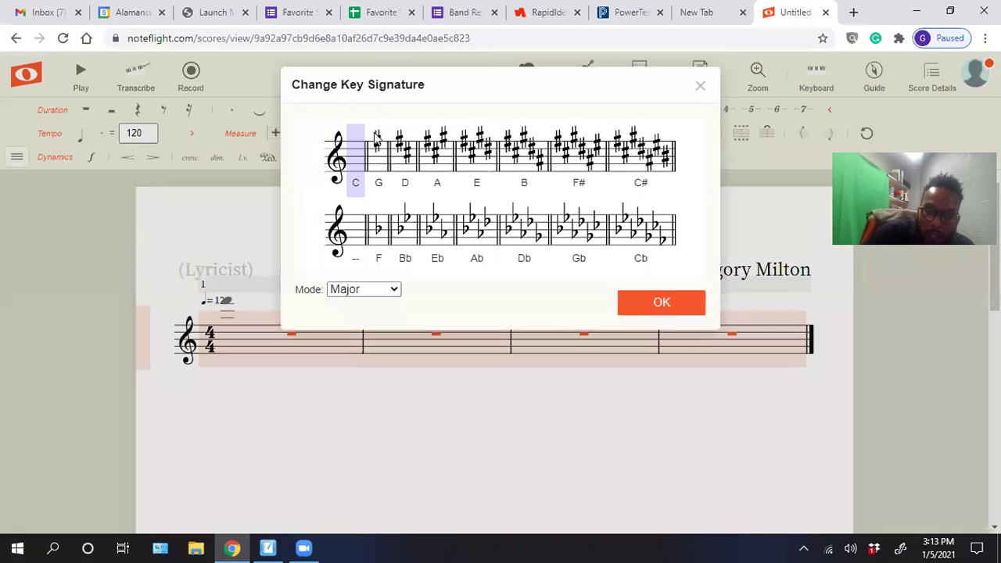
left_click(529, 235)
left_click(650, 302)
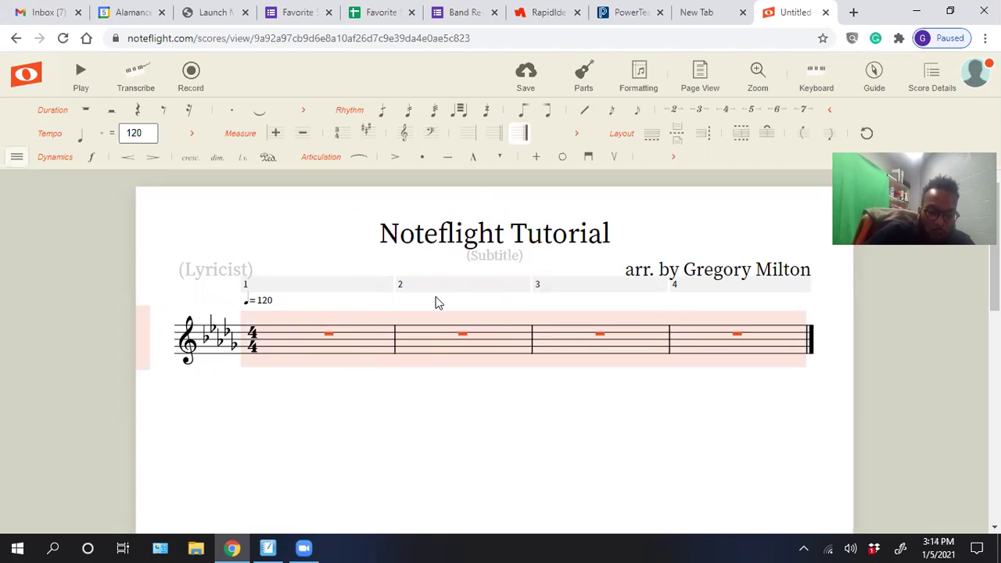
key("ctrl+z")
left_click(232, 428)
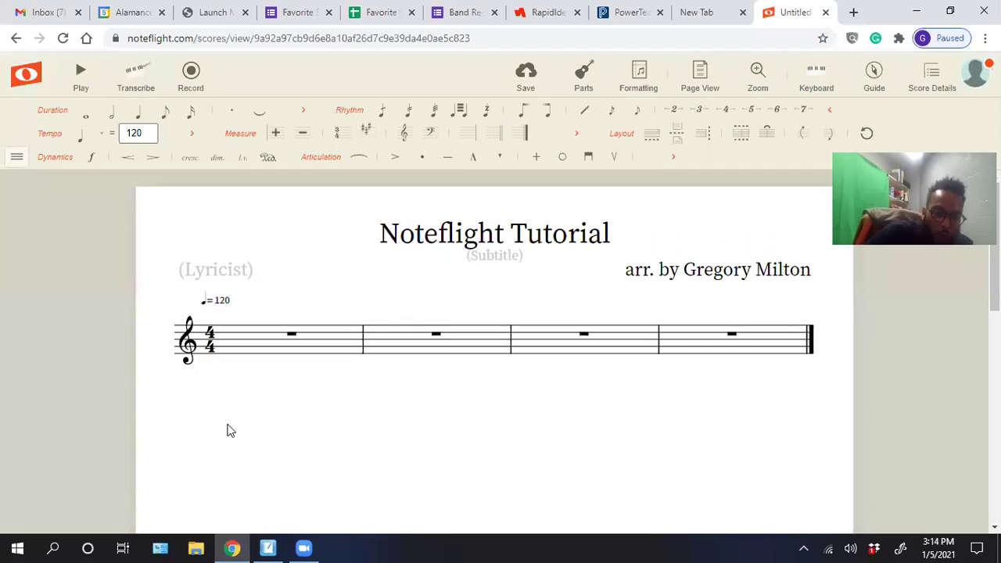
Step: Select the whole treble staff and set its key signature to D-flat major
left_click(188, 354)
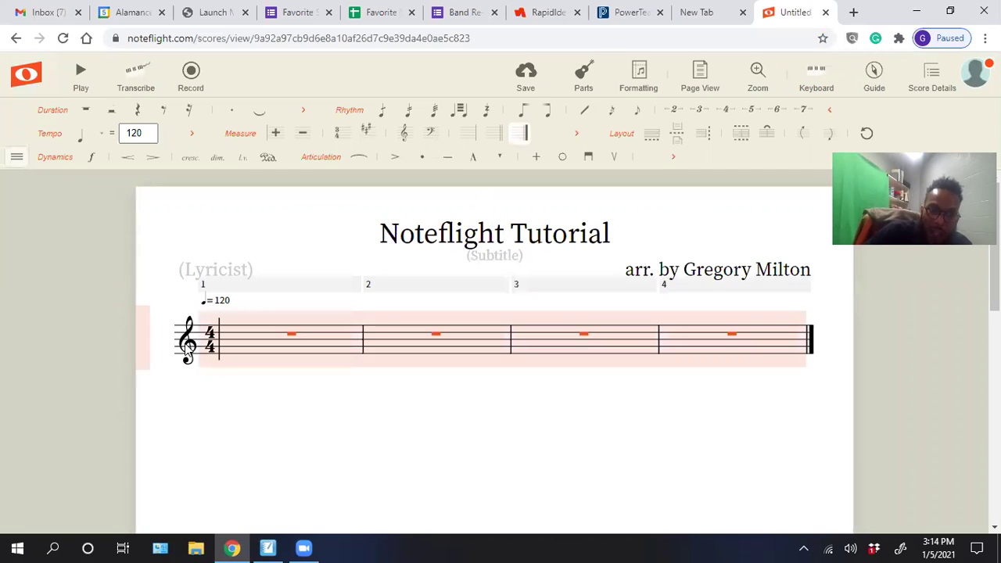
left_click(372, 133)
left_click(523, 244)
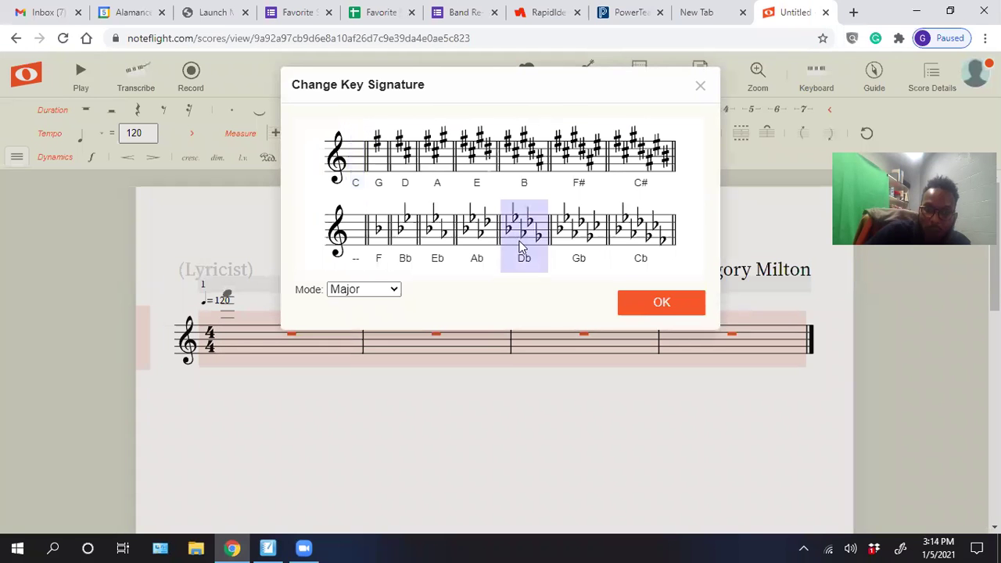
left_click(648, 306)
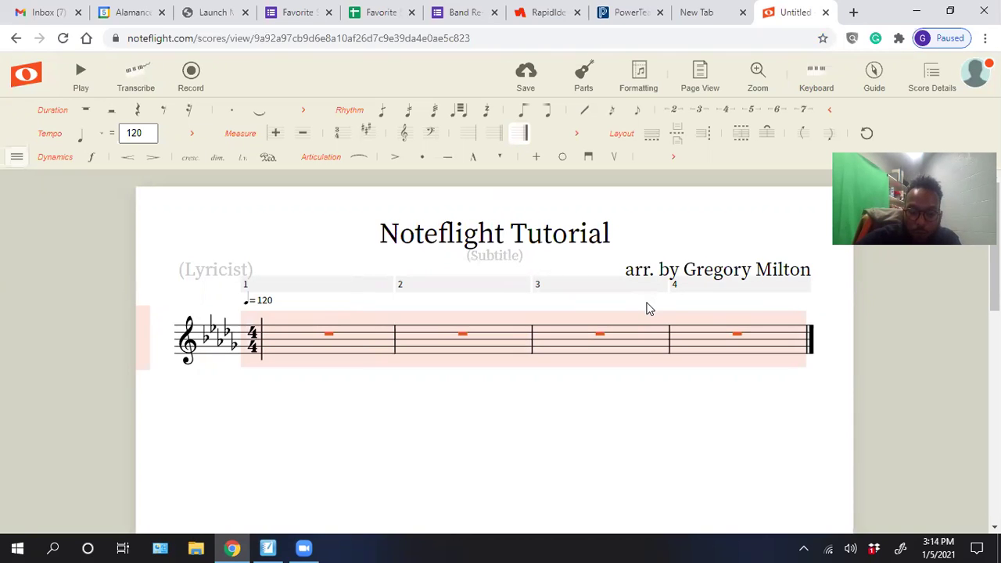
Step: Begin measure 1 with a quarter-note C followed by eighth notes G and A
left_click(303, 357)
key("Delete")
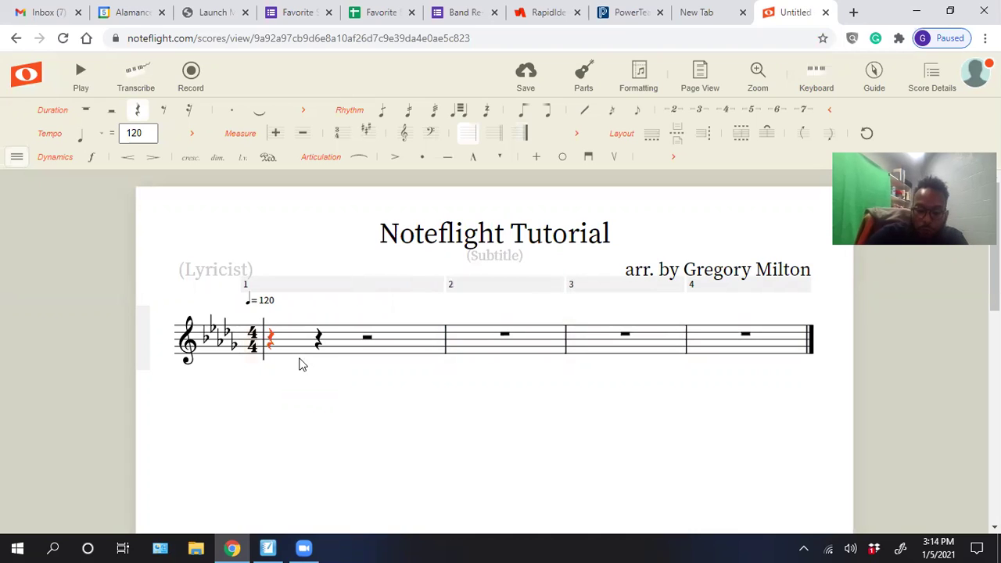
key("c")
key("Right")
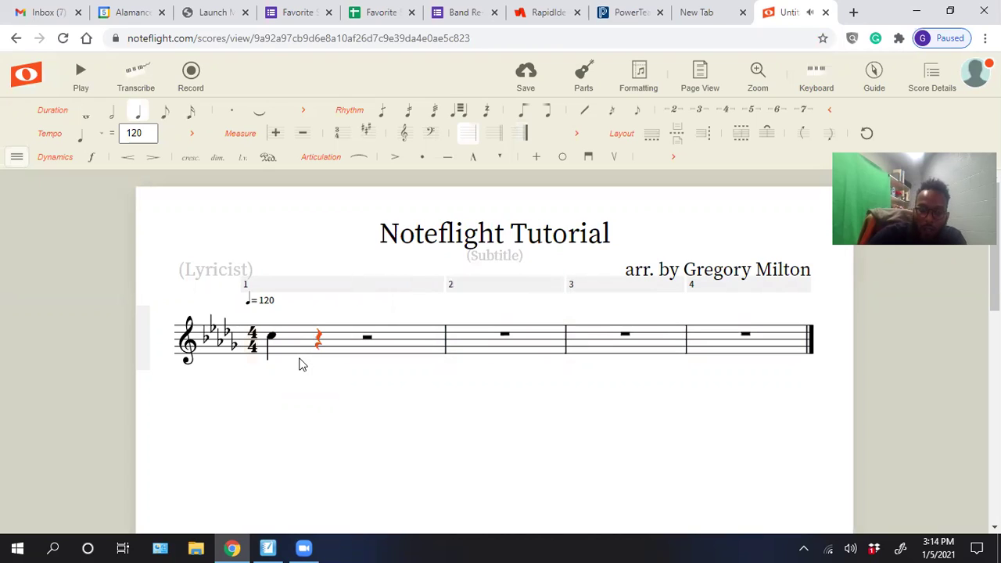
key("g")
key("4")
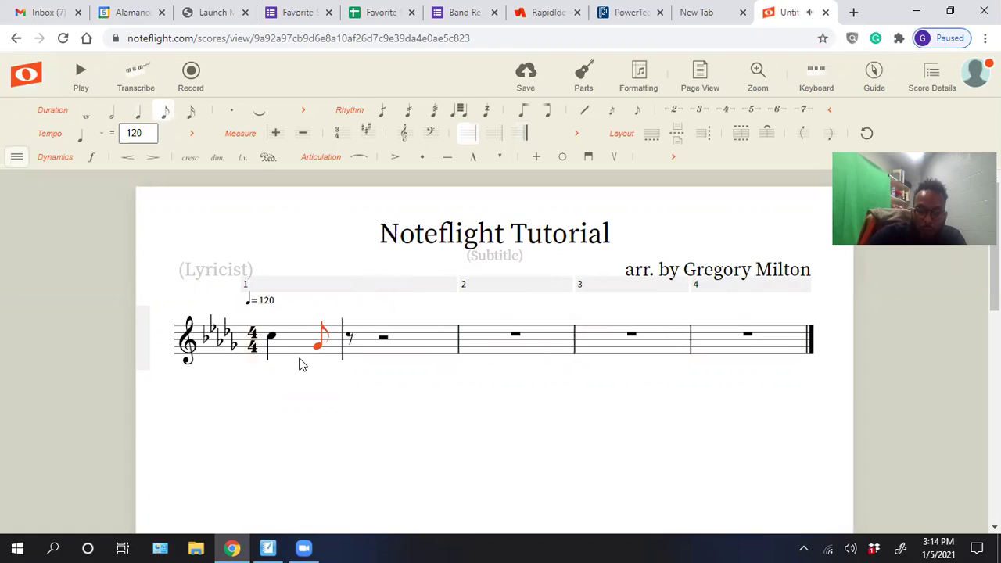
key("Right")
key("a")
key("Right")
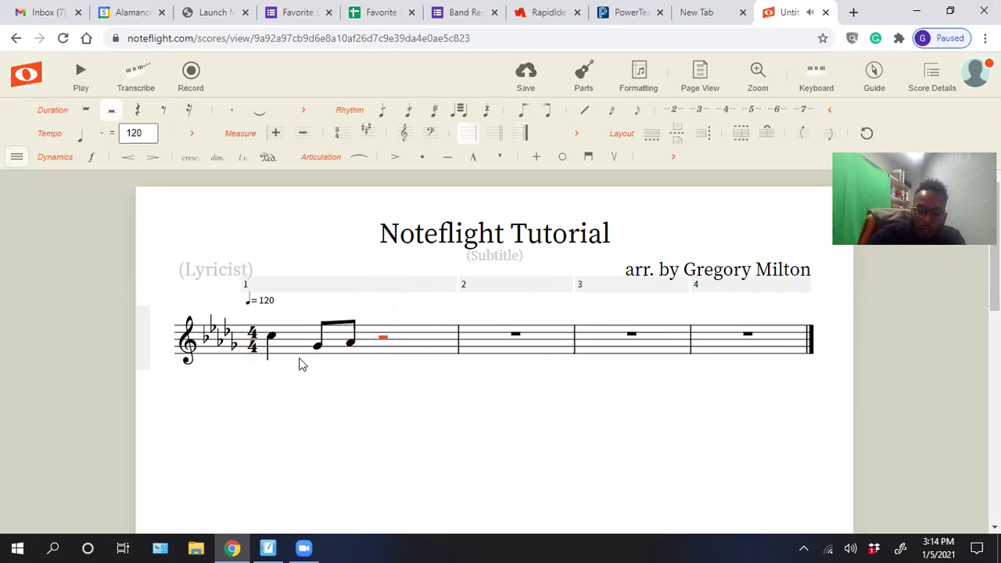
Step: Complete measure 1 with sixteenth notes B, C, E and D, followed by a quarter-note B
key("b")
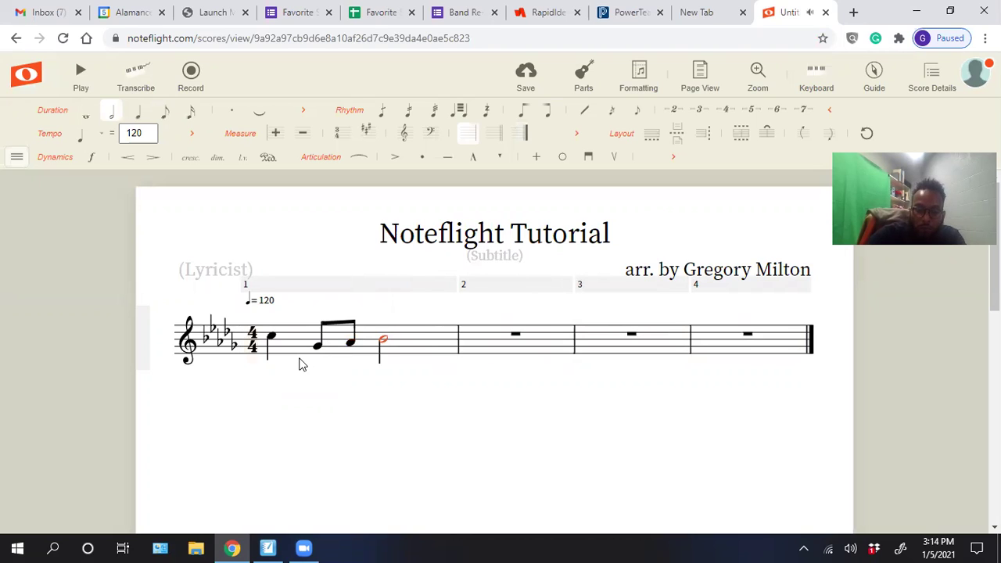
key("5")
key("4")
key("5")
key("4")
key("3")
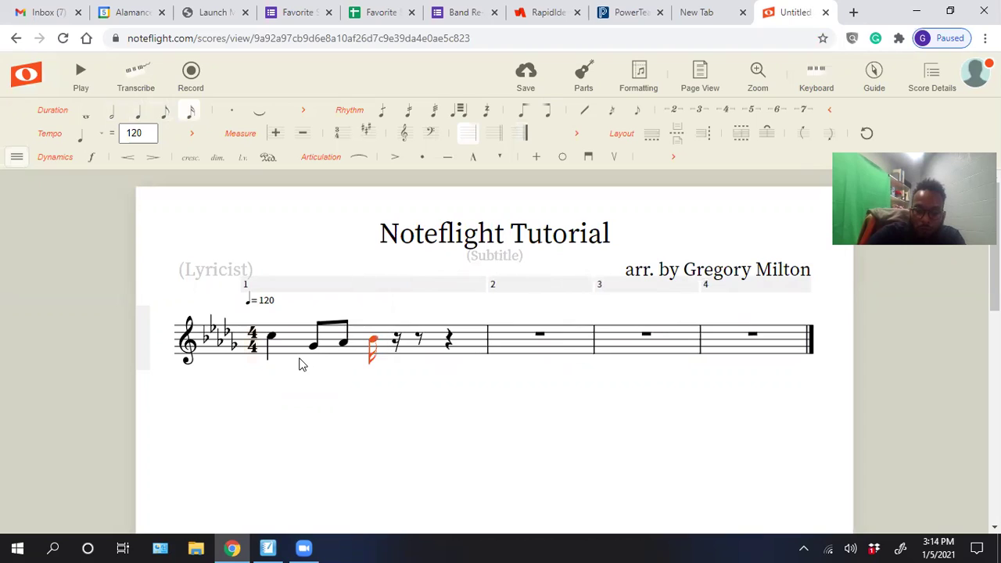
key("c")
key("e")
key("d")
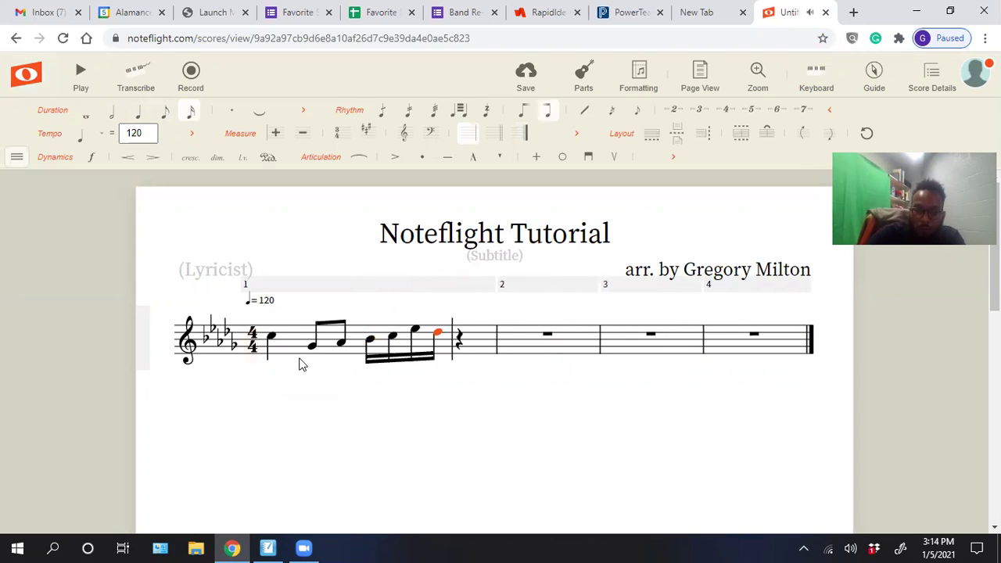
key("Right")
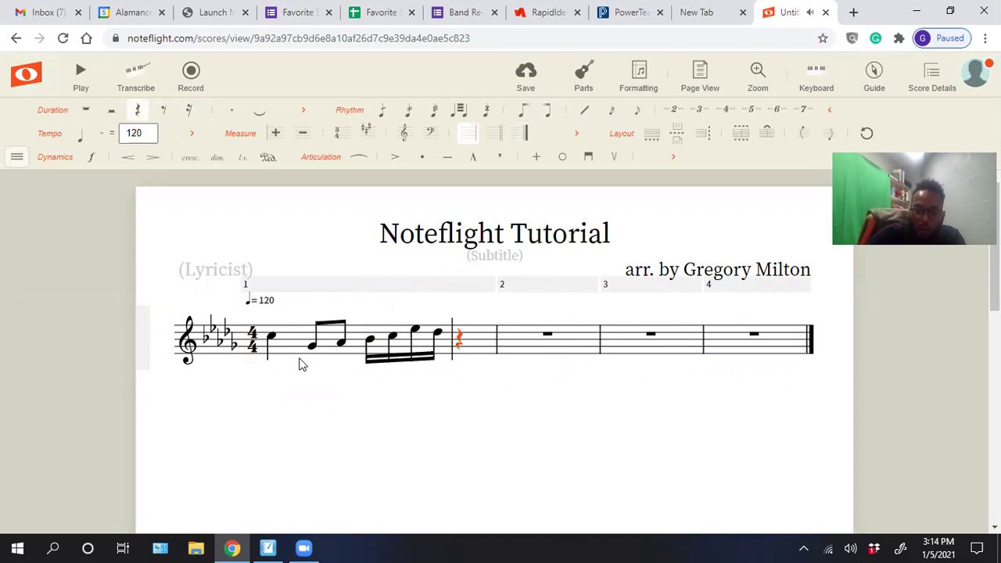
key("b")
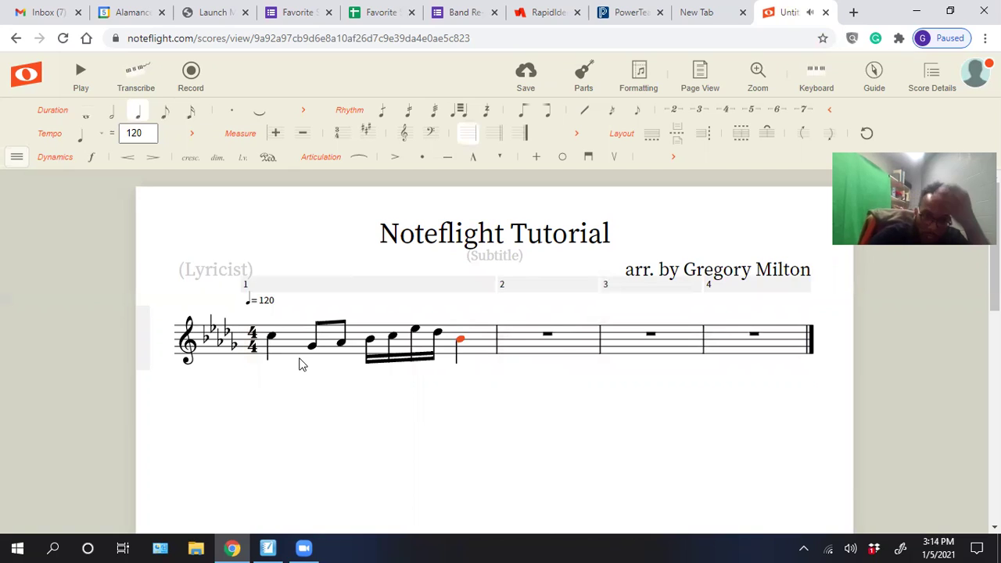
Step: Replace the metronome marking at the start of measure 1 with the text "Andante" above the first note
left_click(267, 303)
key("Delete")
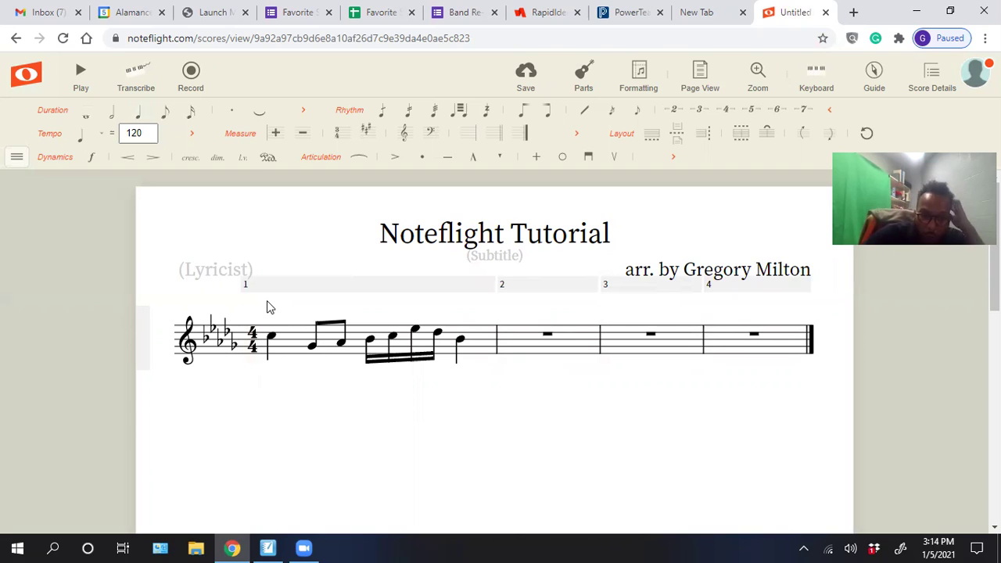
left_click(270, 335)
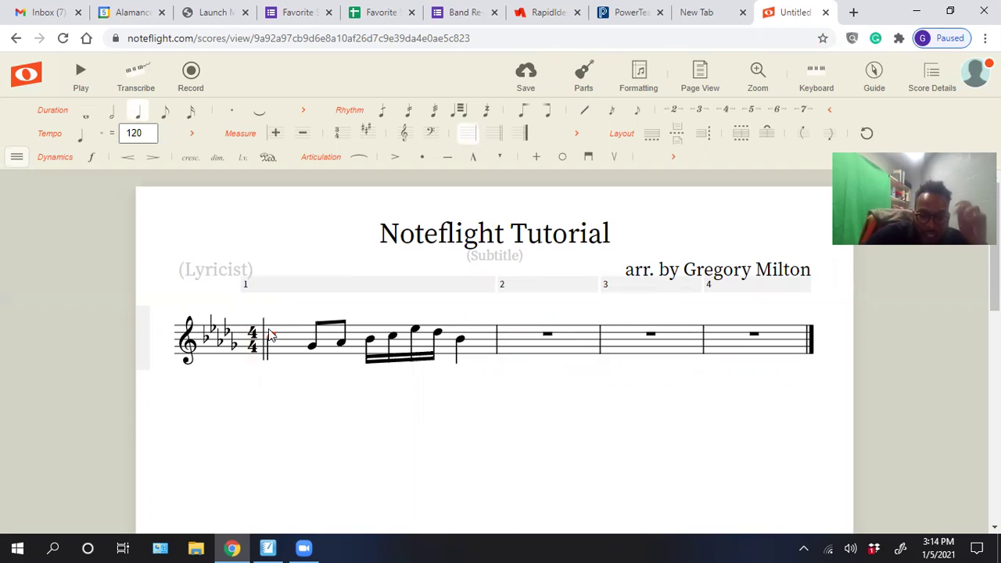
key("ctrl+k")
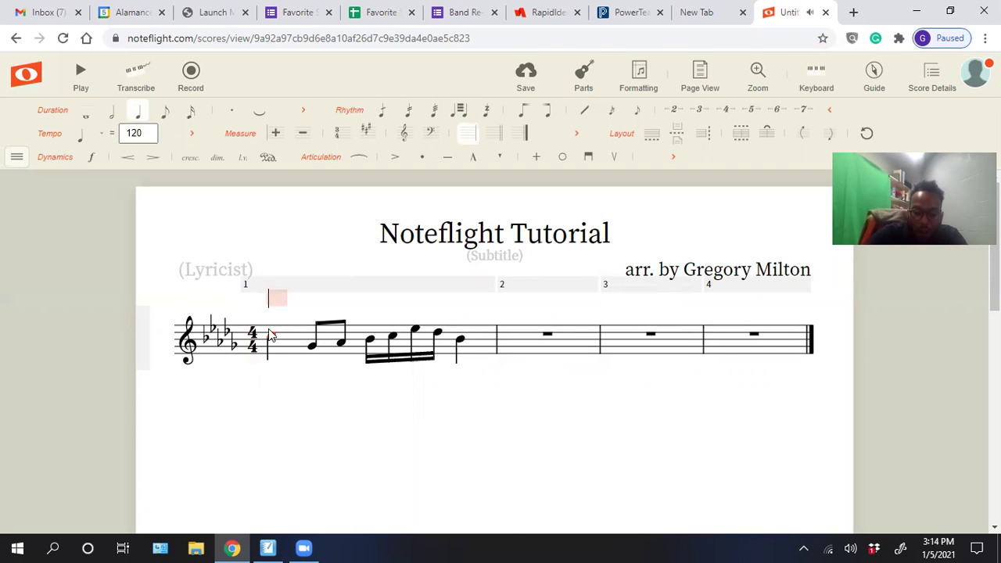
type("Andante")
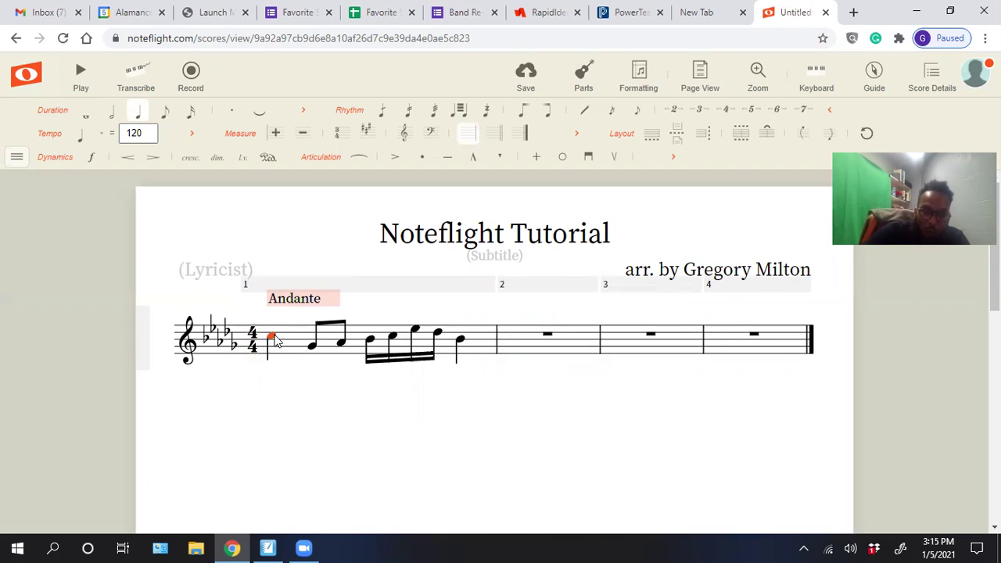
Step: Add a slur from the first sixteenth note to the final quarter note of measure 1, and raise its arc slightly
left_click(372, 346)
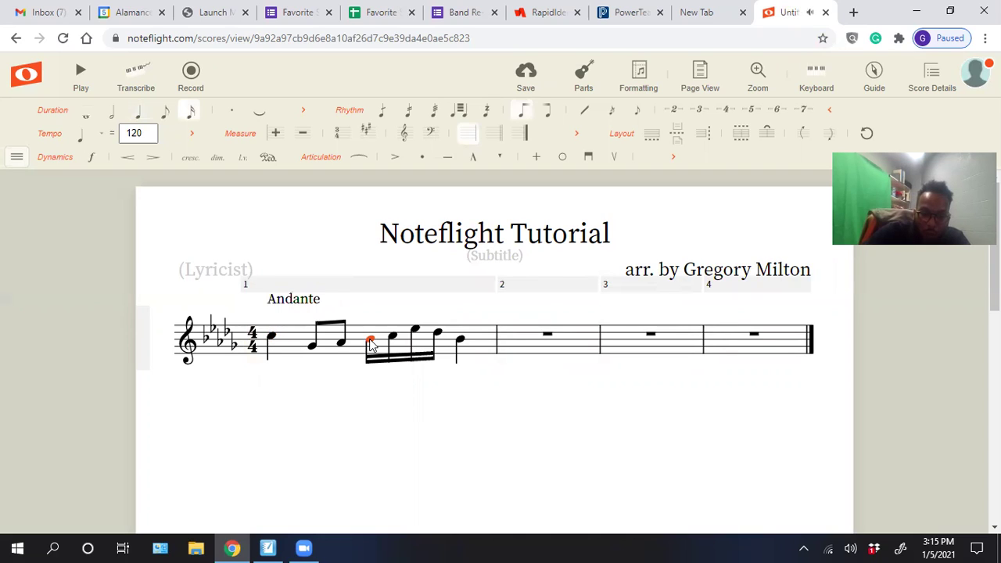
left_click(461, 345, "shift")
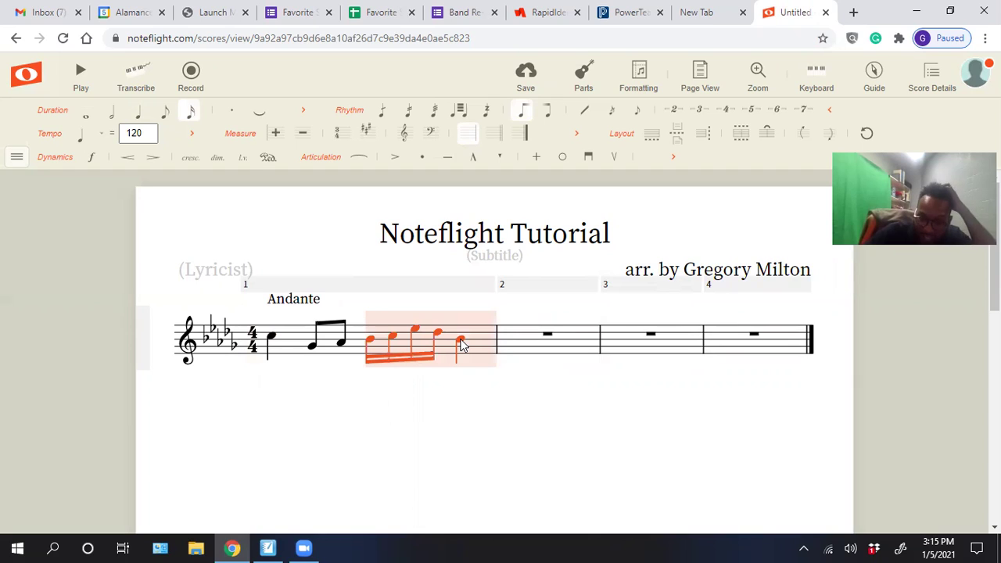
key("s")
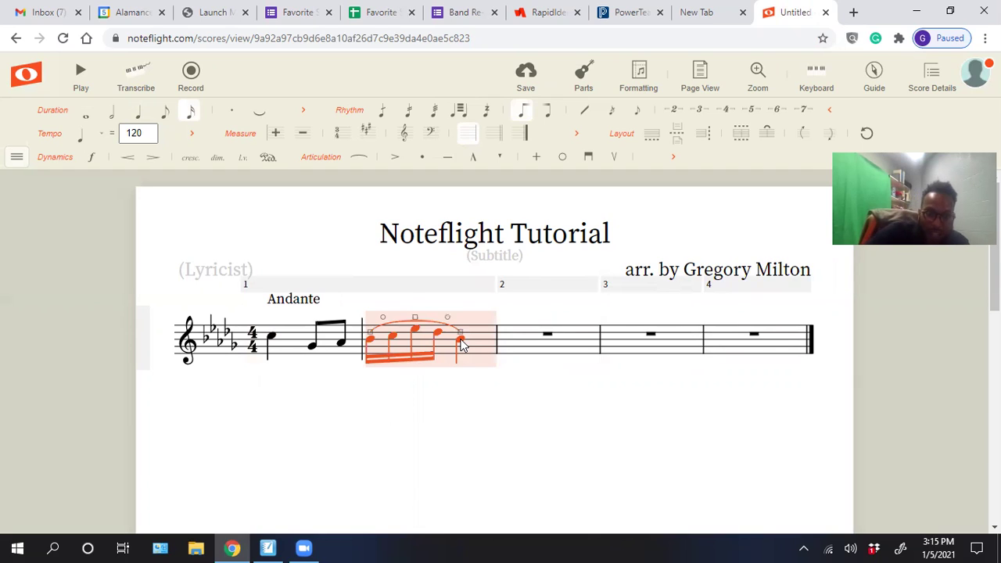
left_click_drag(416, 320, 418, 315)
left_click(427, 404)
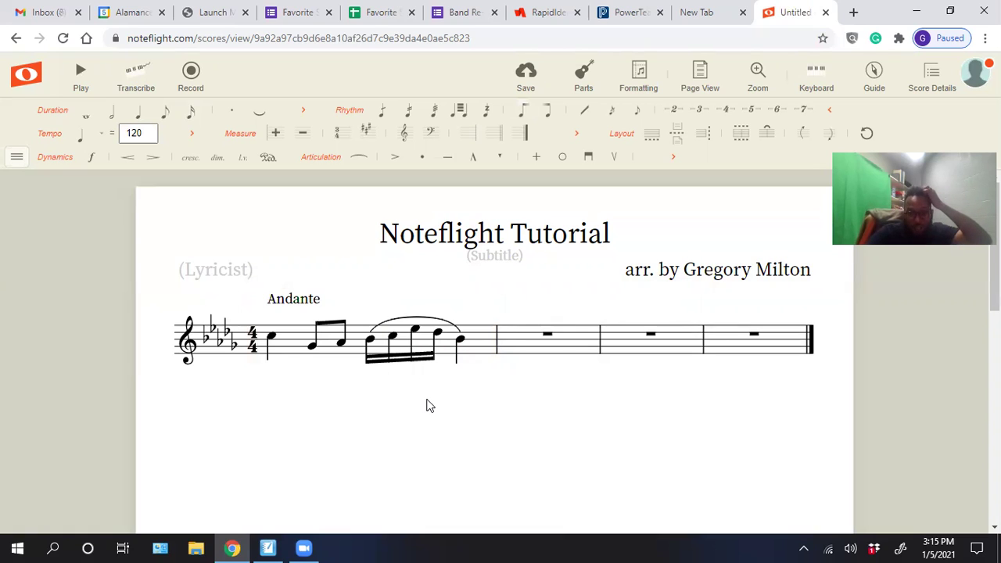
Step: Fill measure 2 with the ascending quarter notes G, A, B and C
left_click(549, 341)
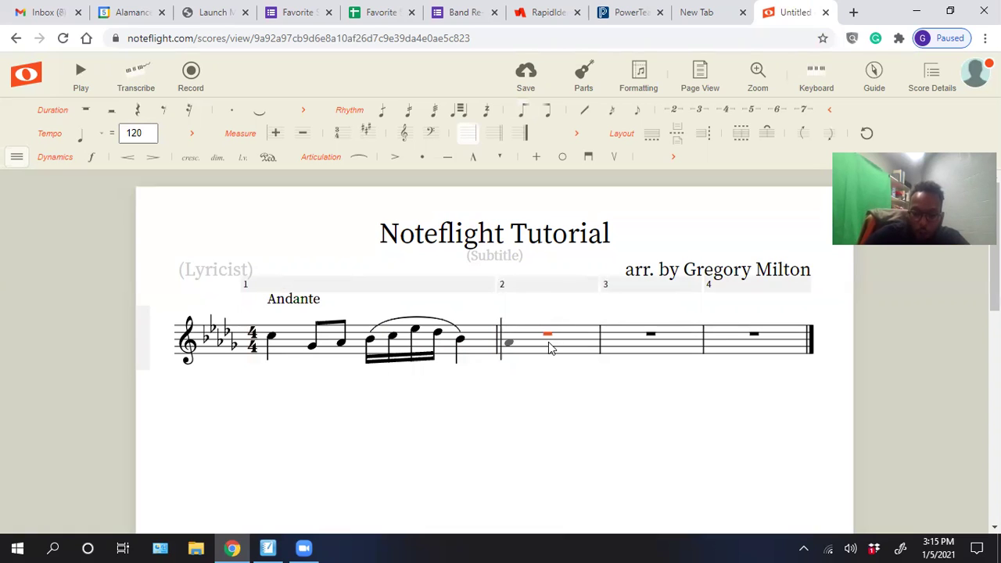
left_click(549, 342)
left_click(548, 342)
left_click(548, 343)
left_click(548, 341)
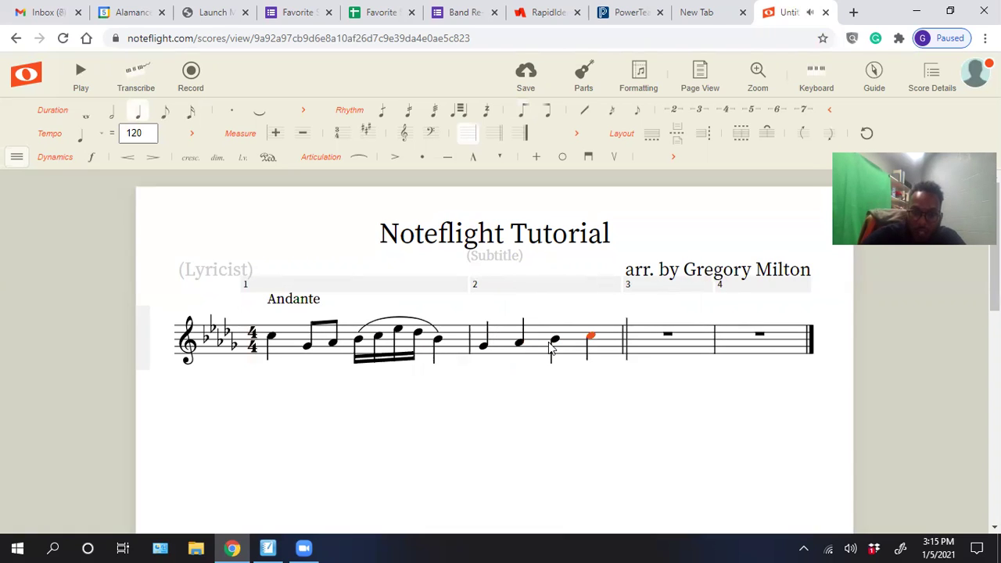
Step: Lower each of the four quarter notes in measure 2 by one step, to F, G, A and B
left_click(482, 348)
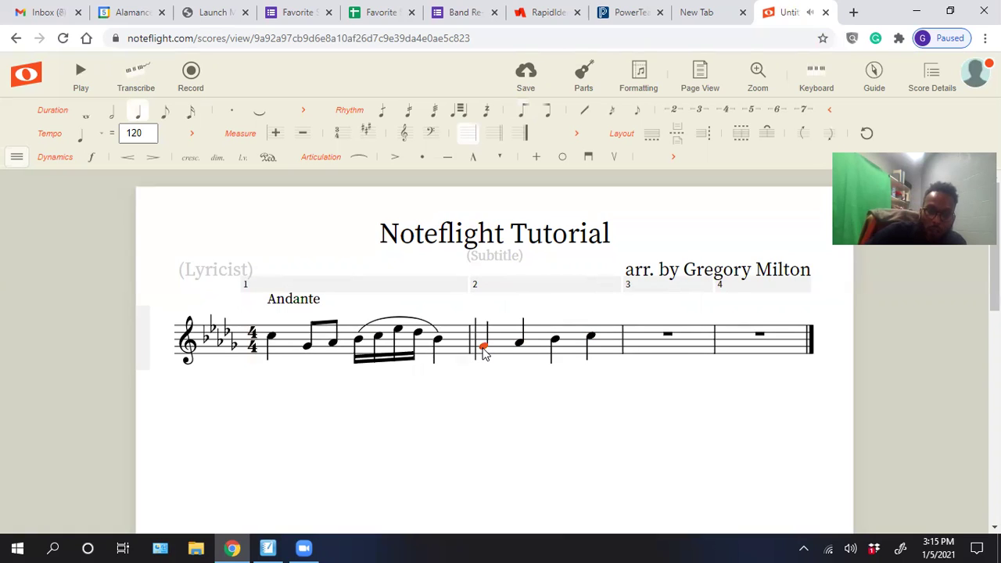
key("Right")
key("Right")
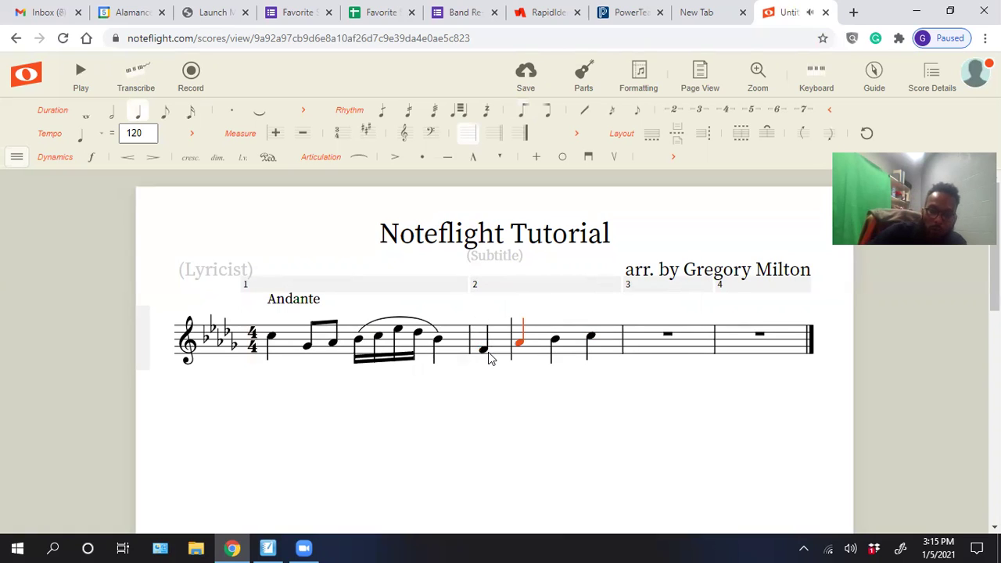
key("Right")
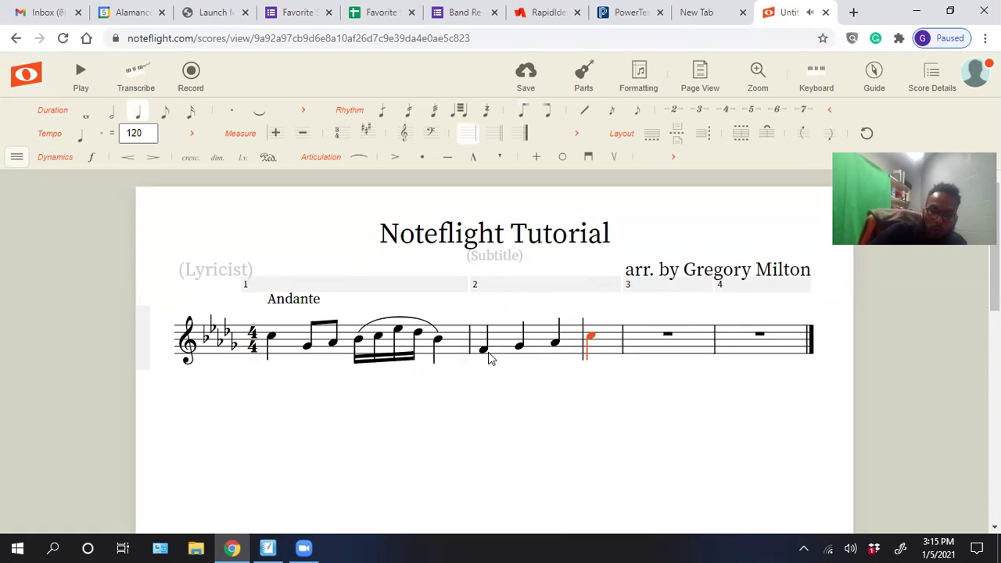
key("Left")
key("Left")
key("Left")
key("Left")
key("Right")
key("Right")
key("Right")
key("Right")
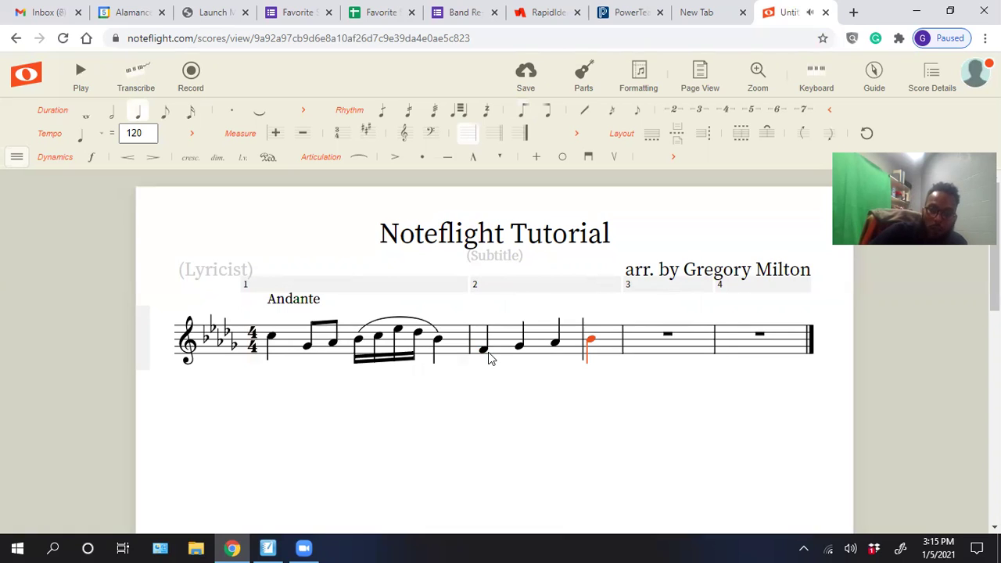
Step: Add the lyrics "This is a great" beneath the four quarter notes of measure 2, one word per note
left_click(485, 354)
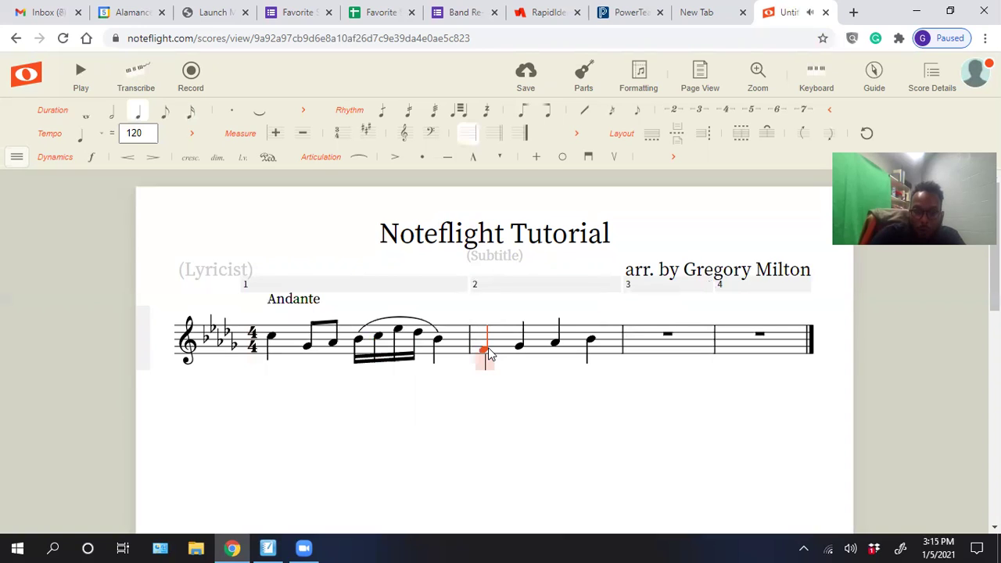
type("T")
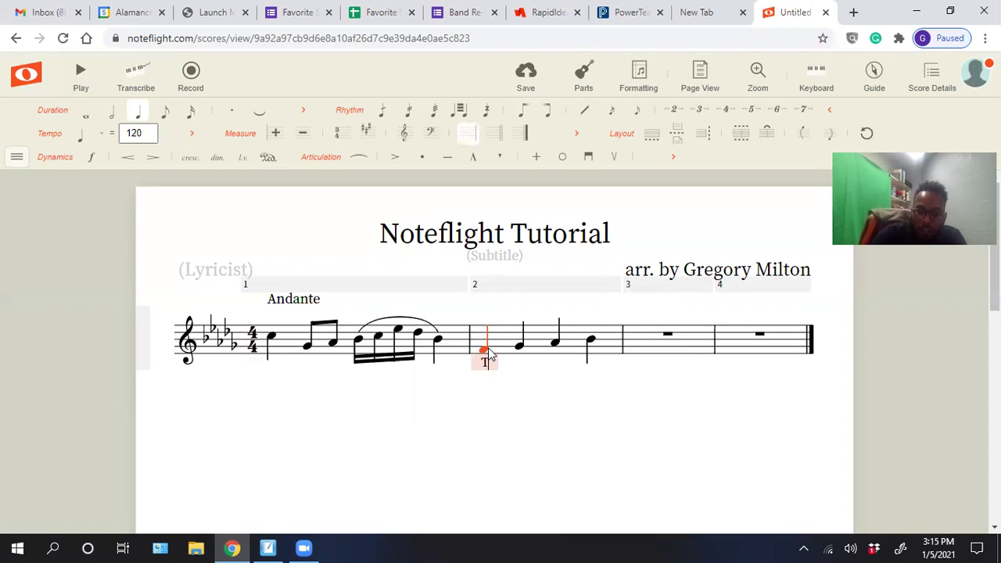
type("his")
key("space")
type("is")
key("space")
type("a")
key("space")
type("great")
key("space")
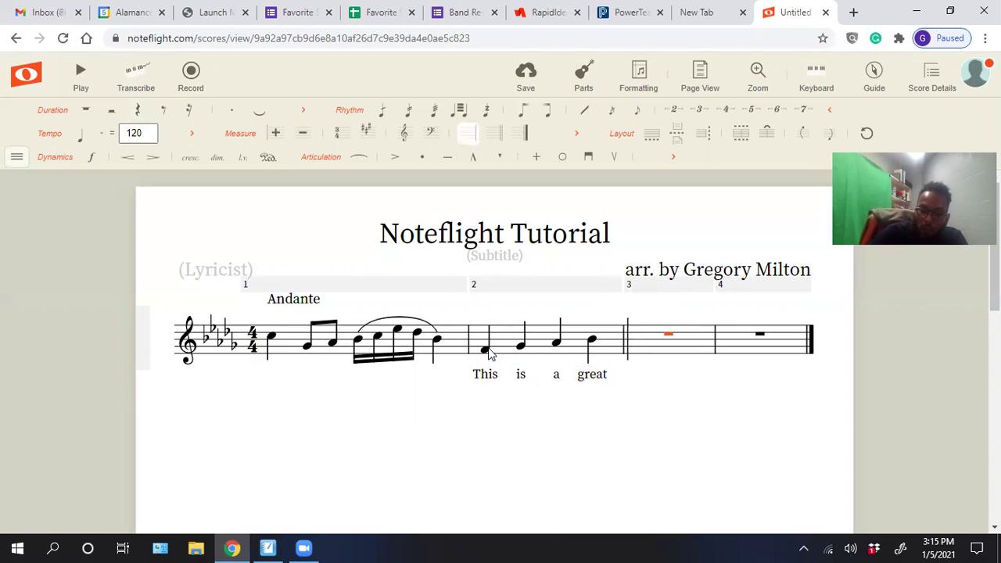
Step: Enter a dotted half-note D at the start of measure 3 and give it the lyric "Day!"
key("c")
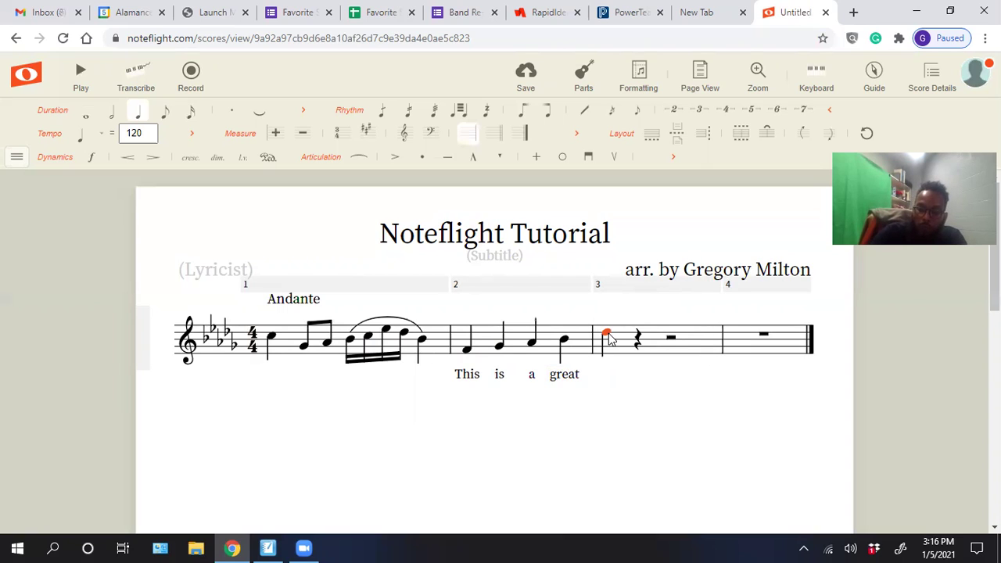
key("6")
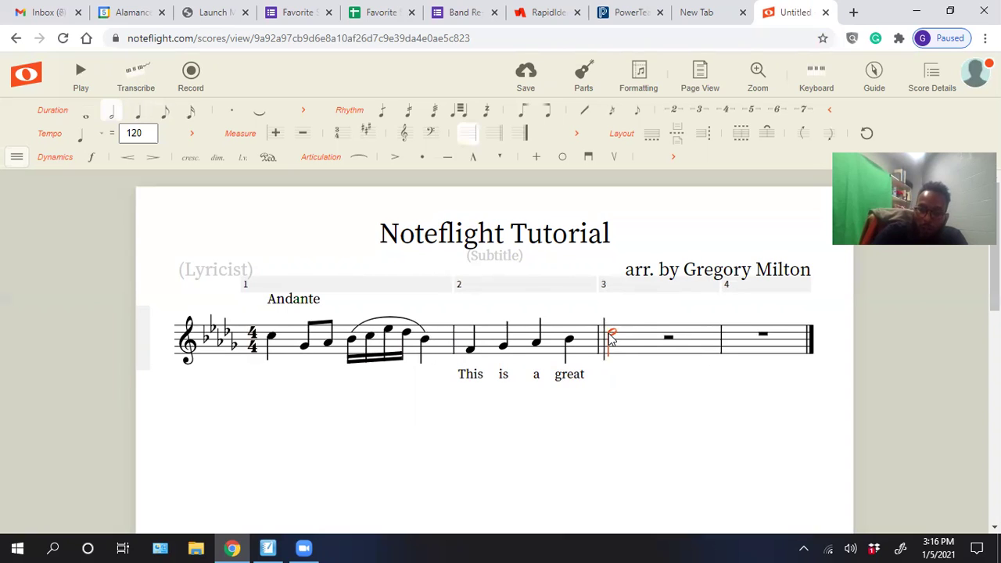
key(".")
key("ctrl+l")
type("D")
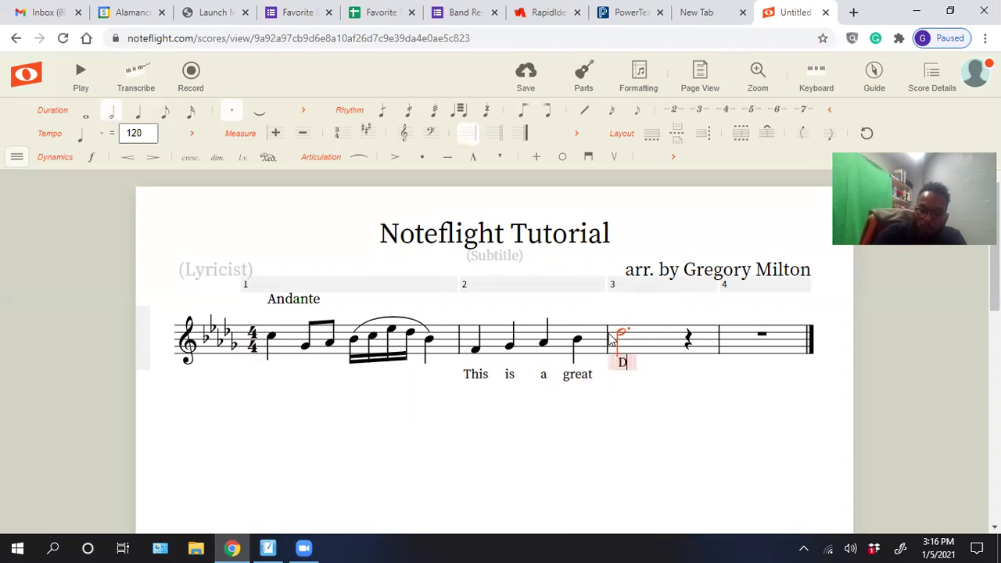
type("ay!")
key("space")
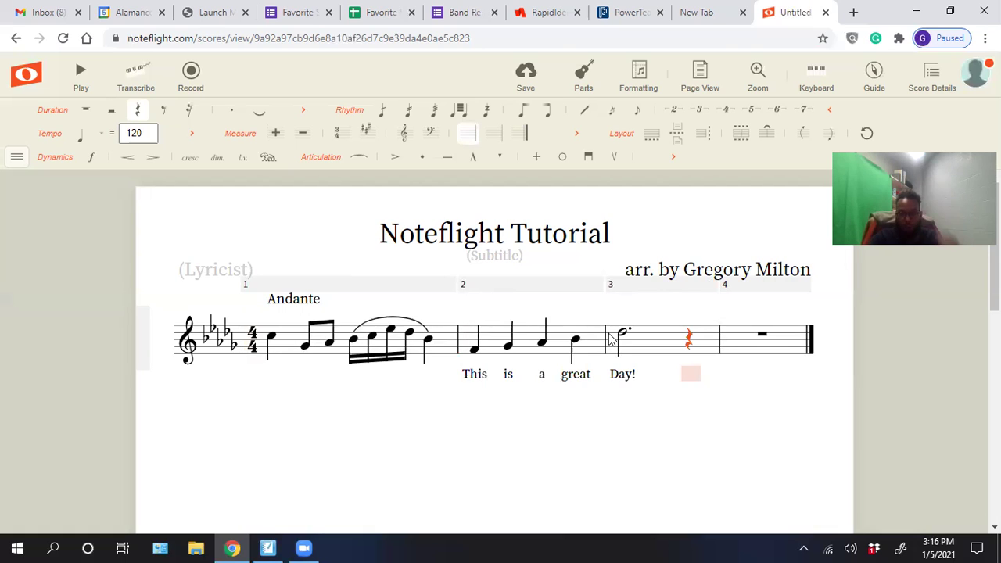
Step: Turn the first quarter note of measure 2 into an eighth-note triplet with the pitches F, G and F
left_click(473, 352)
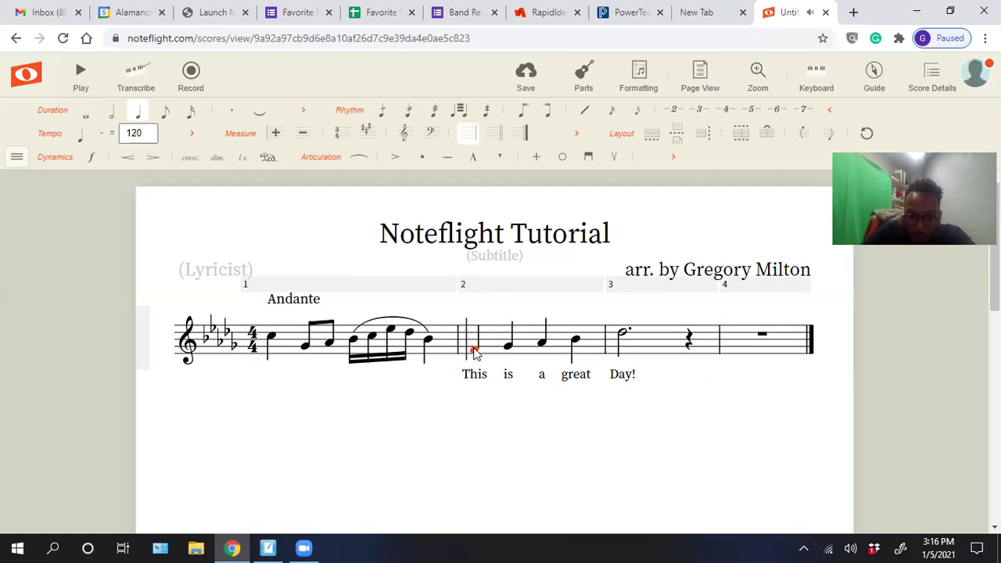
key("ctrl+3")
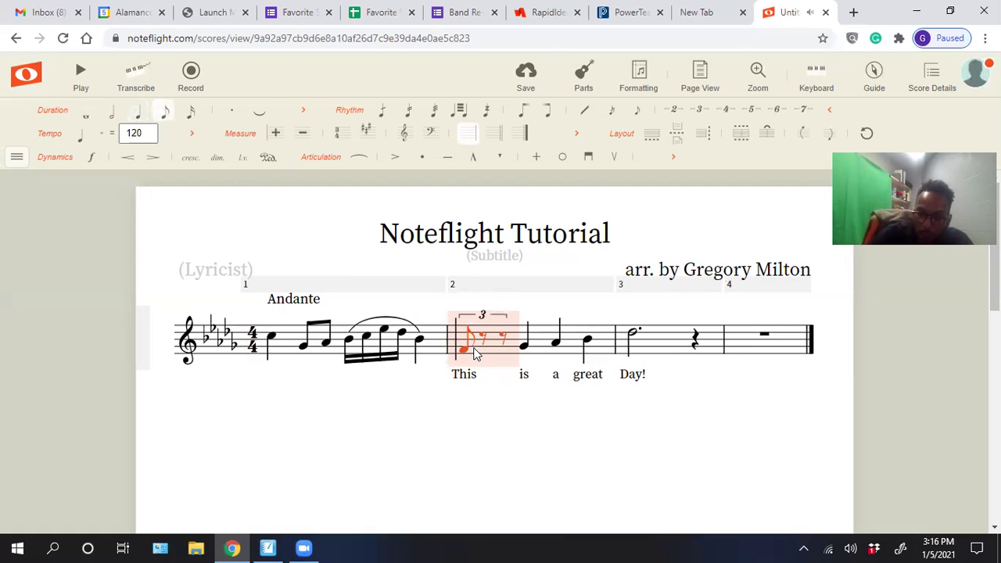
key("Right")
key("g")
key("Right")
key("g")
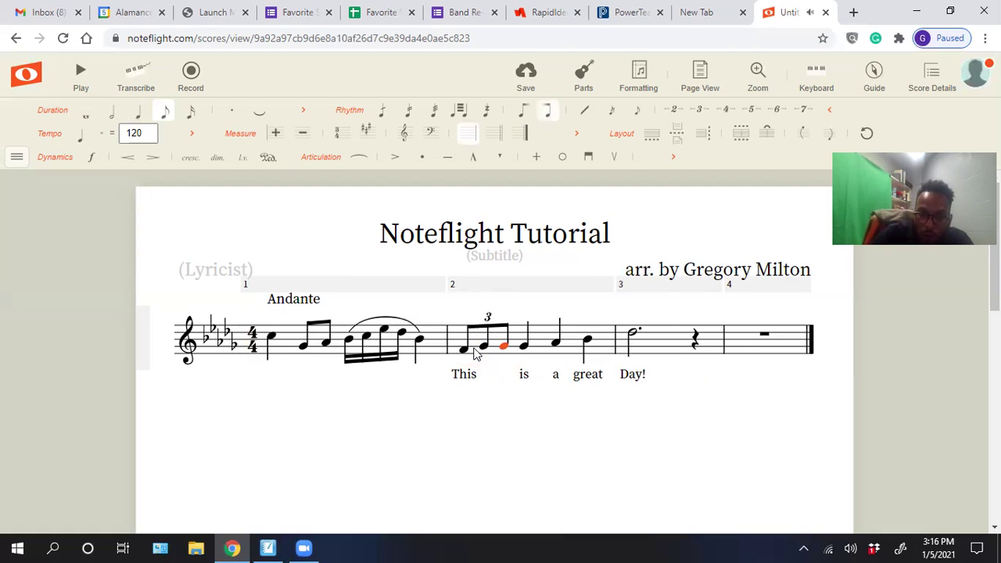
key("f")
Step: Remove the dot from the half note in measure 3
key("Left")
key("Right")
key("Right")
key("Right")
key("Right")
key("Right")
key("Right")
key("Right")
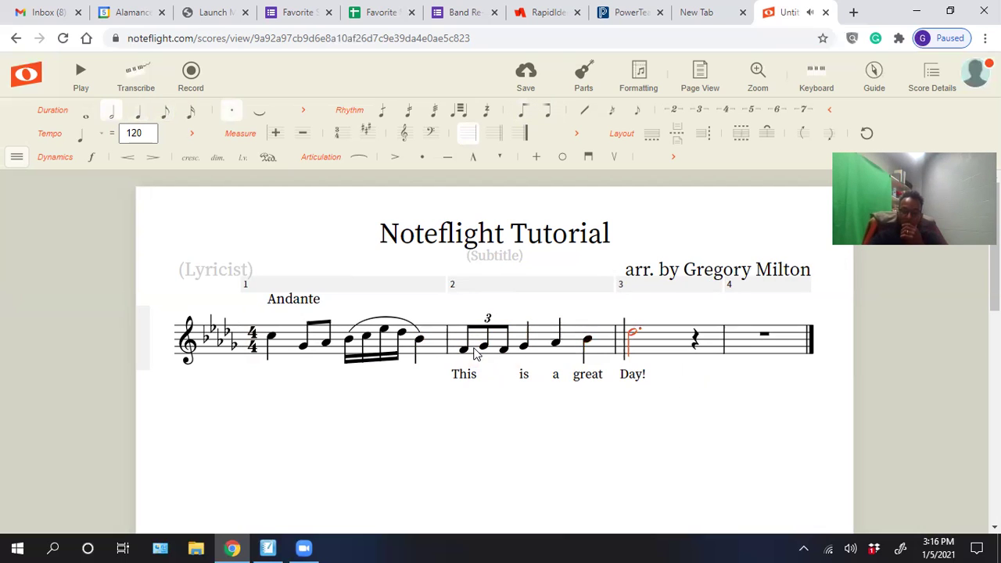
key("period")
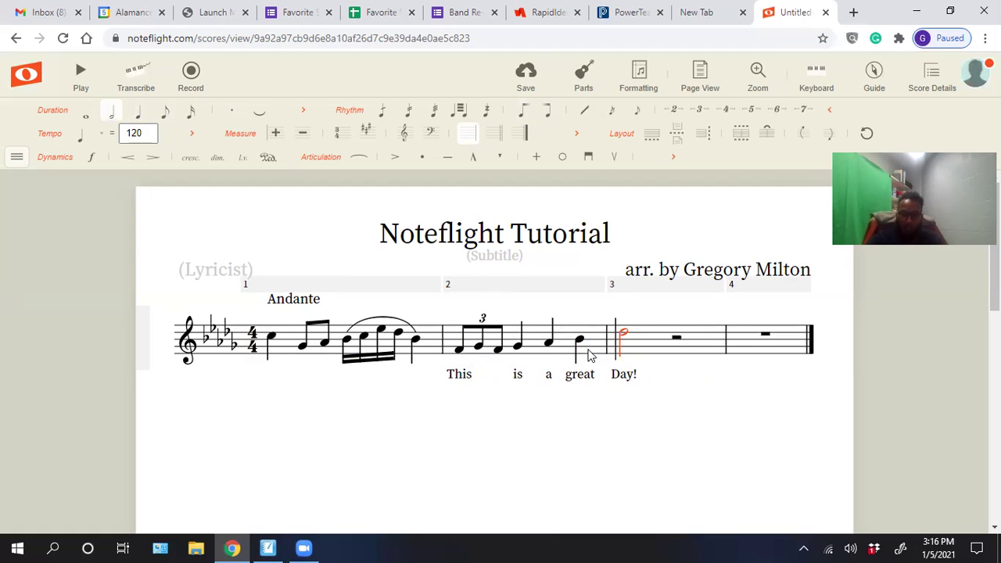
Step: Convert the half note in measure 3 into a quarter-note triplet with the pitches D, A and D
key("Escape")
left_click(623, 336)
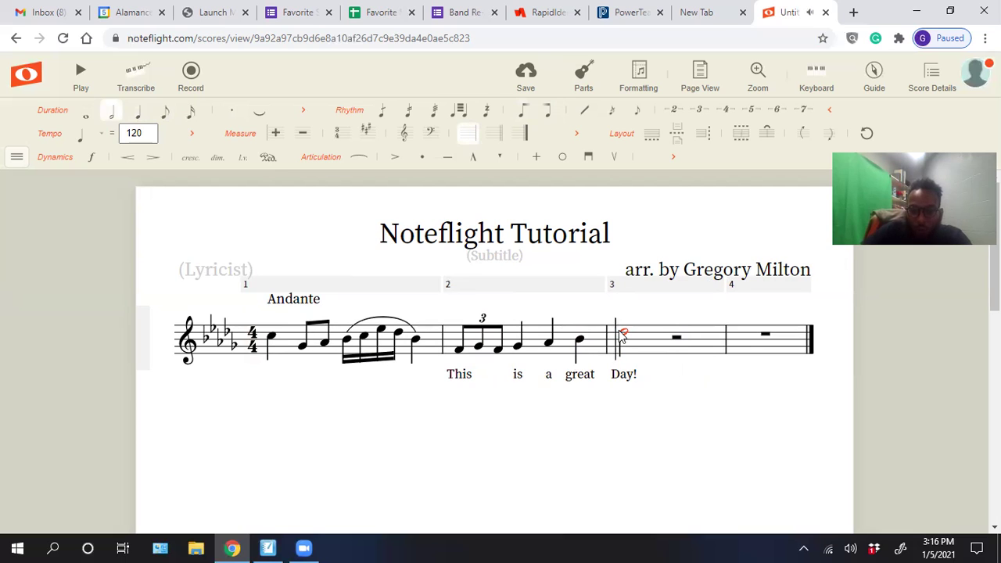
key("ctrl+3")
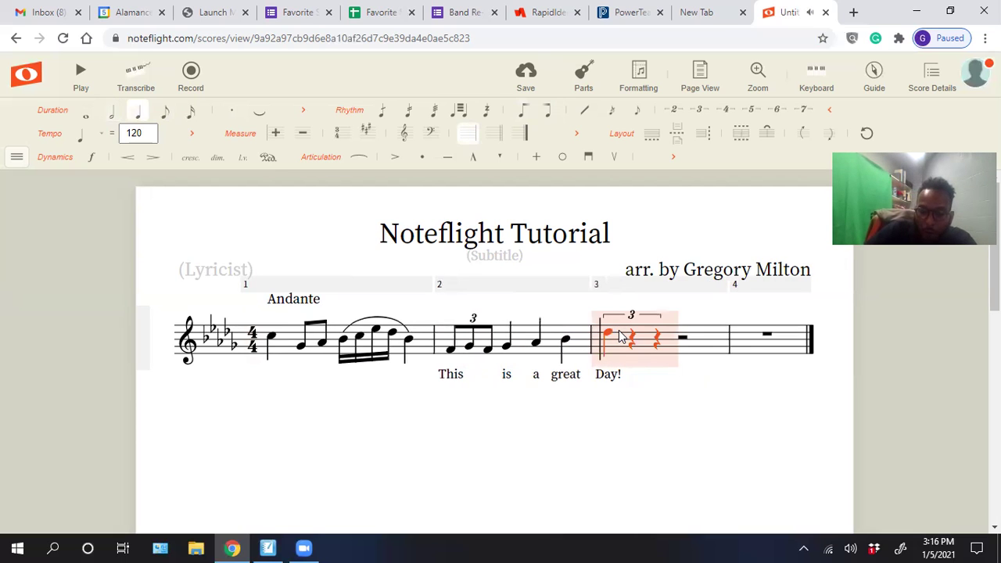
key("Right")
key("a")
key("Right")
key("d")
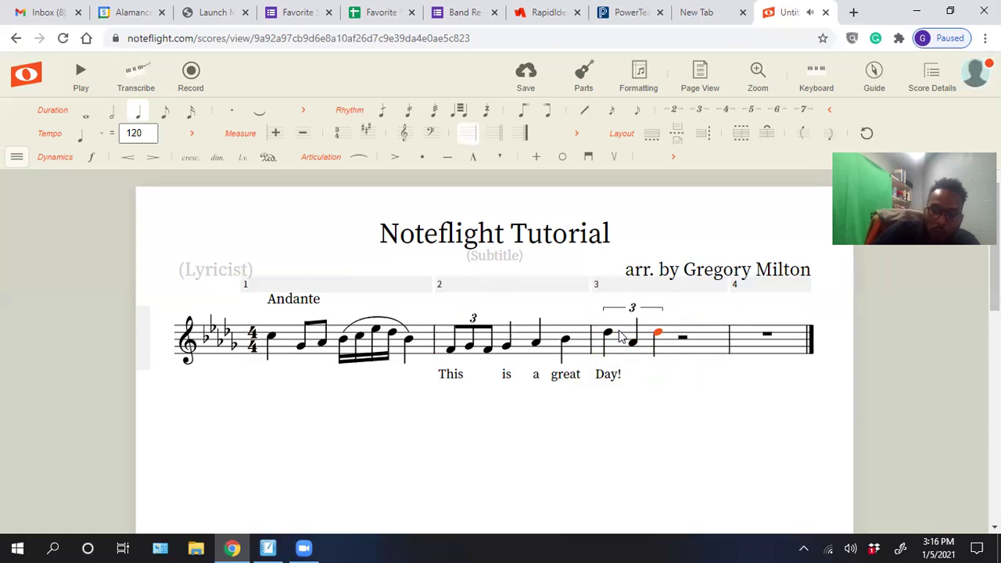
Step: Add the two-line text "short strawberry" above the eighth-note triplet in measure 2
left_click(453, 351)
key("ctrl+k")
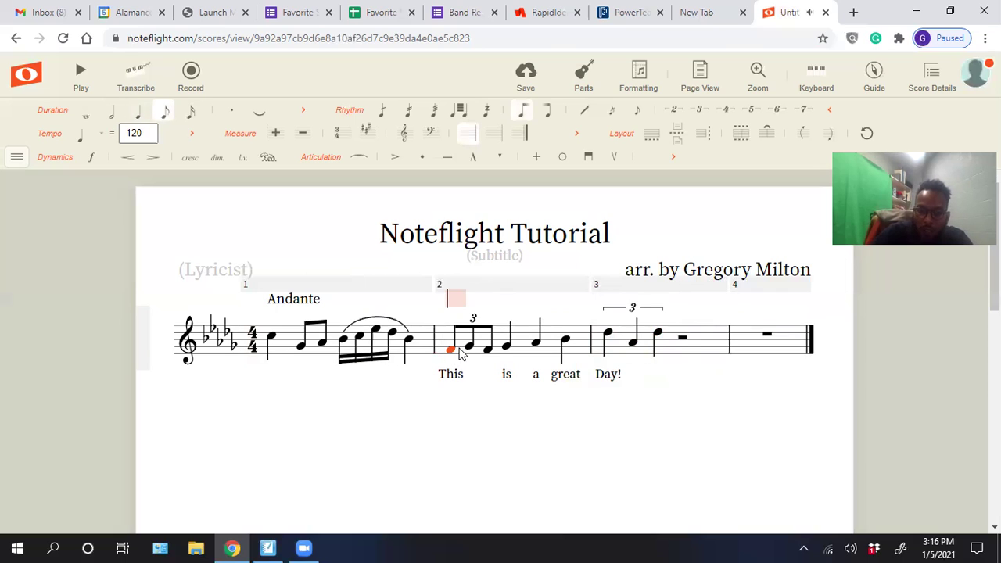
type("short")
key("Return")
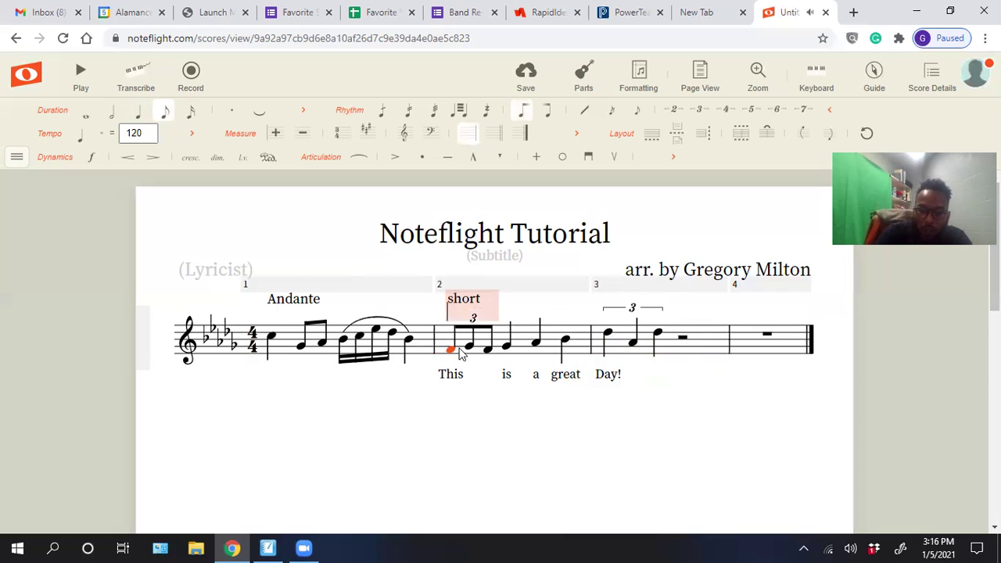
type("strawberry")
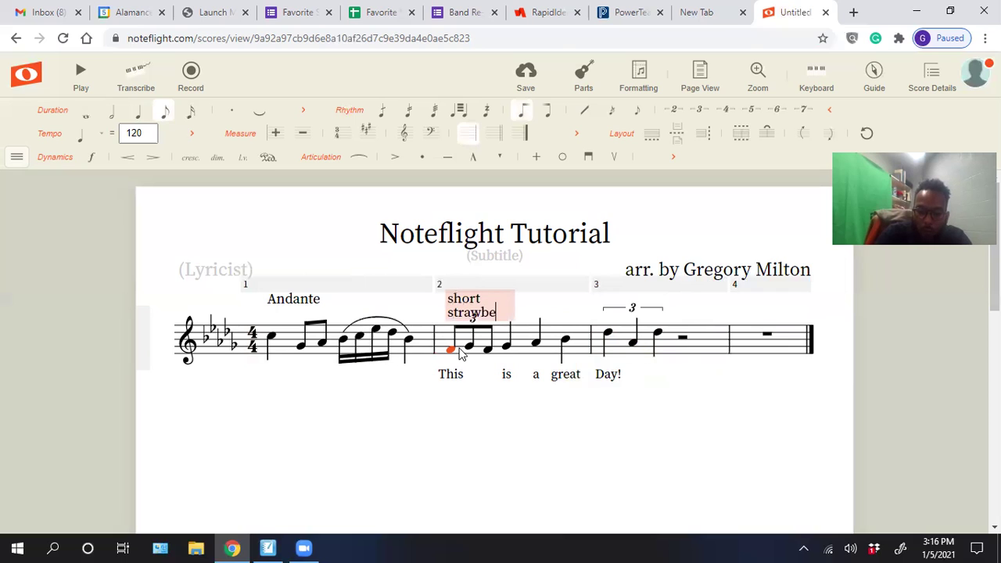
Step: Add the two-line text "long strawberry" above the quarter-note triplet in measure 3 and raise it slightly
left_click(608, 334)
key("ctrl+t")
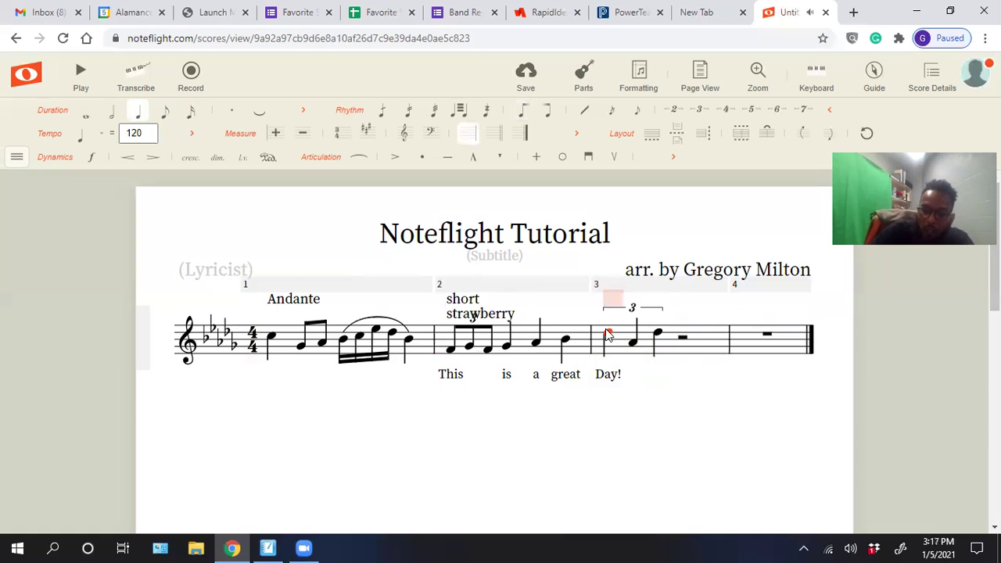
type("long")
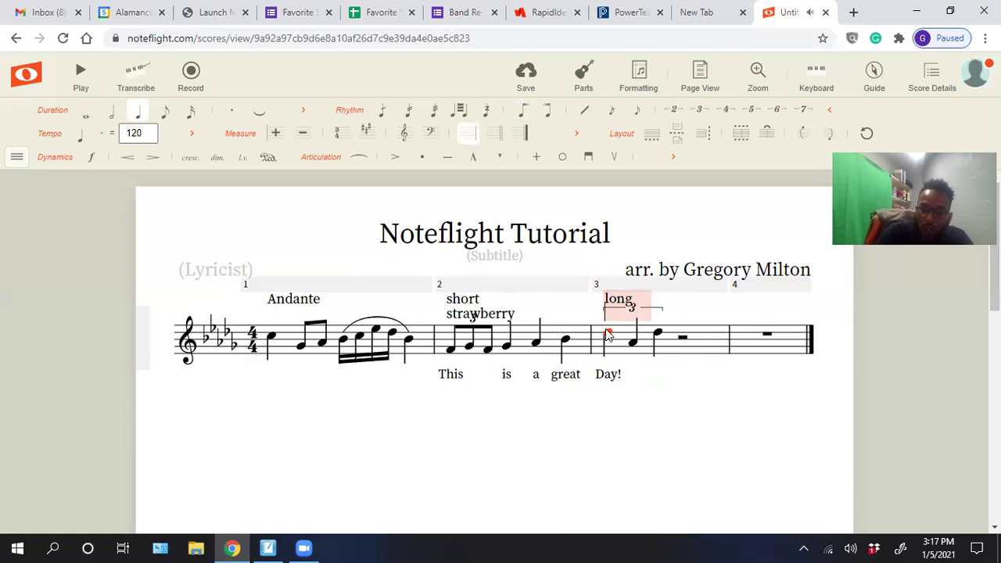
type(" strawberry")
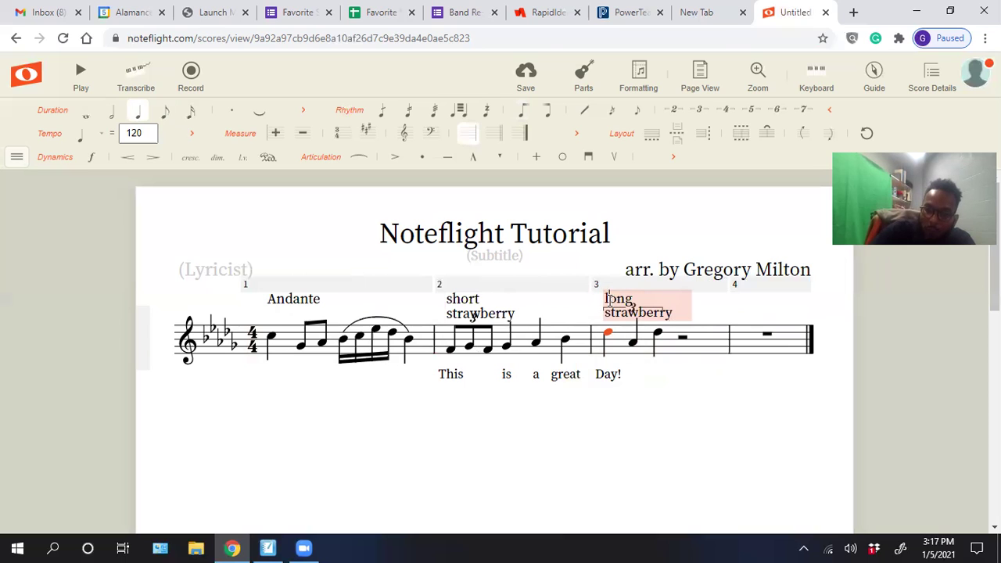
left_click(588, 306)
left_click(612, 297)
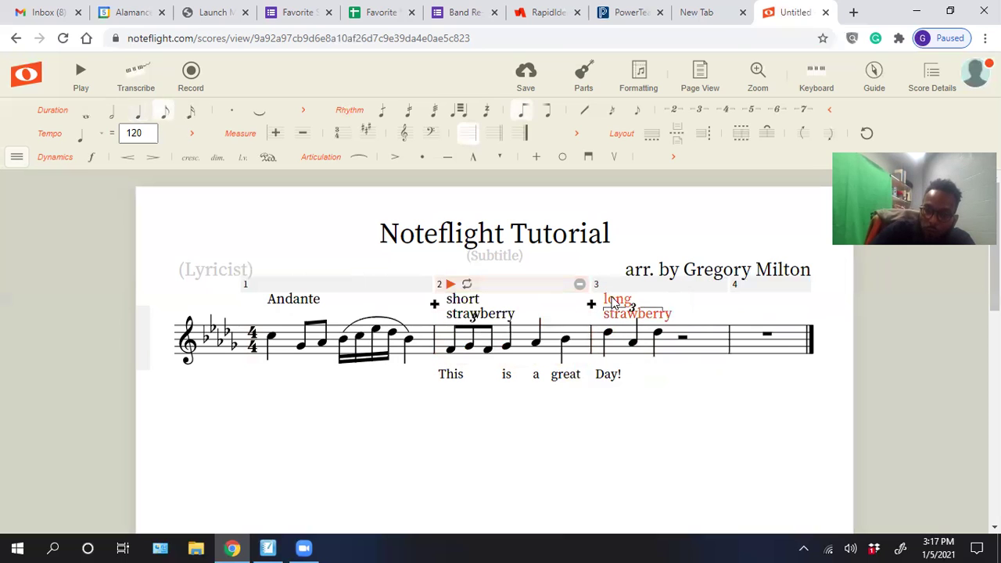
left_click_drag(613, 296, 612, 290)
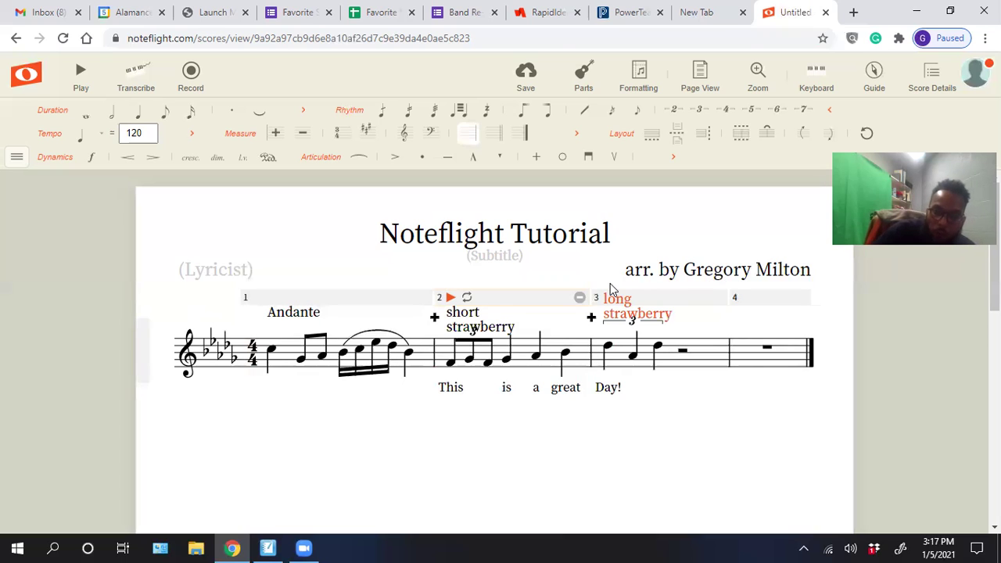
Step: Try placing only measures 1 and 2 on the first system, and undo the layout change
left_click(427, 349)
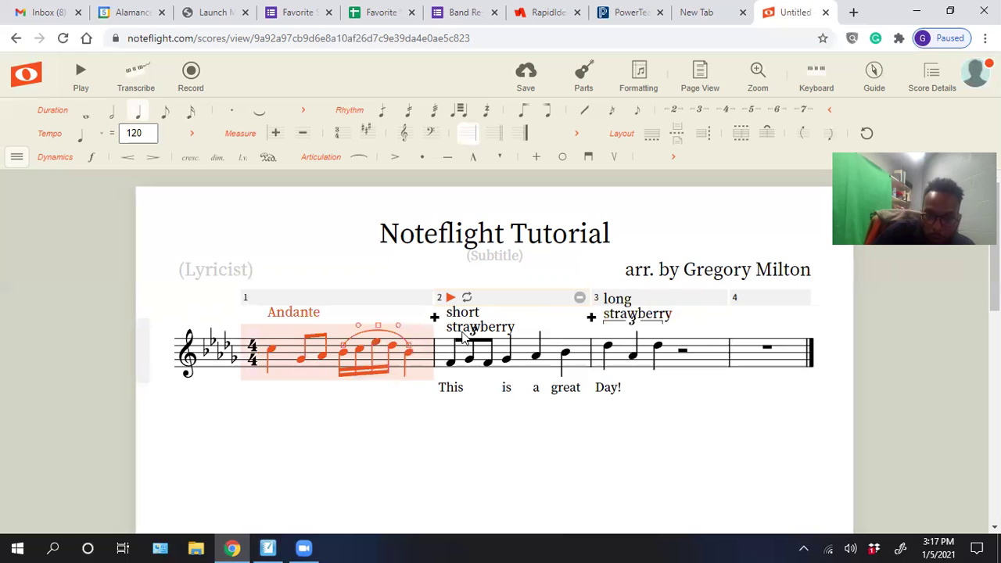
left_click(576, 349, "shift")
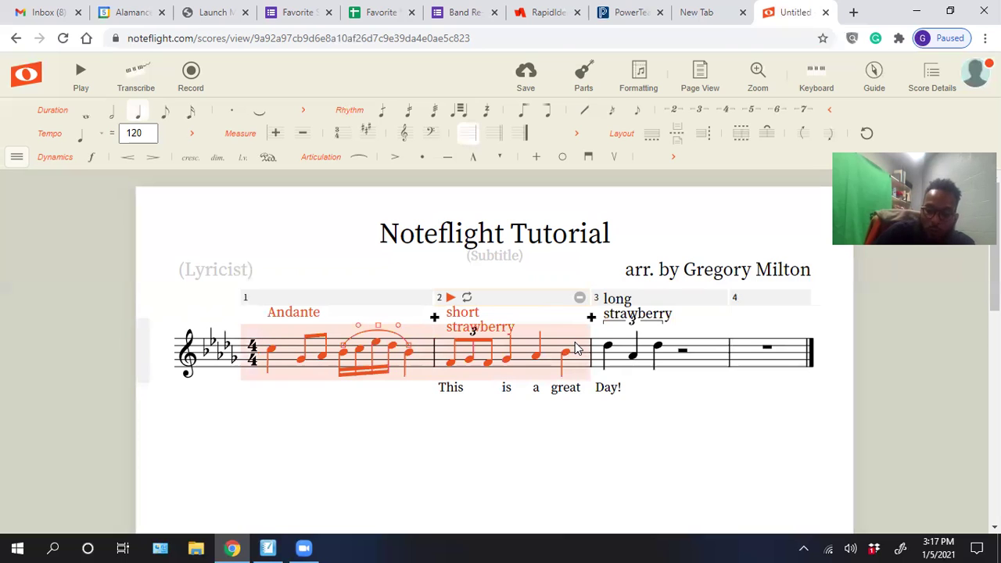
key("Return")
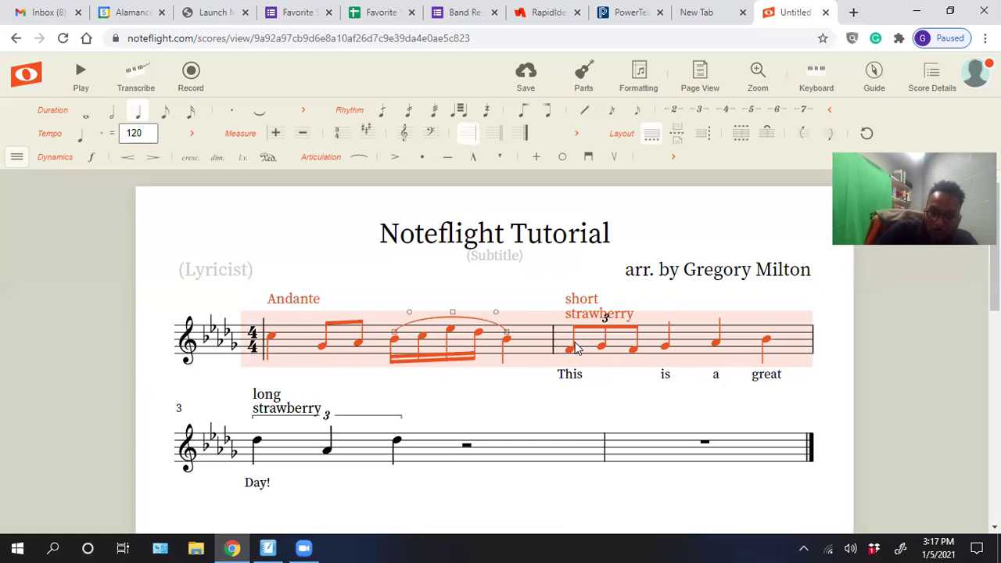
key("ctrl+z")
Step: Add six empty measures after measure 4
left_click(753, 356)
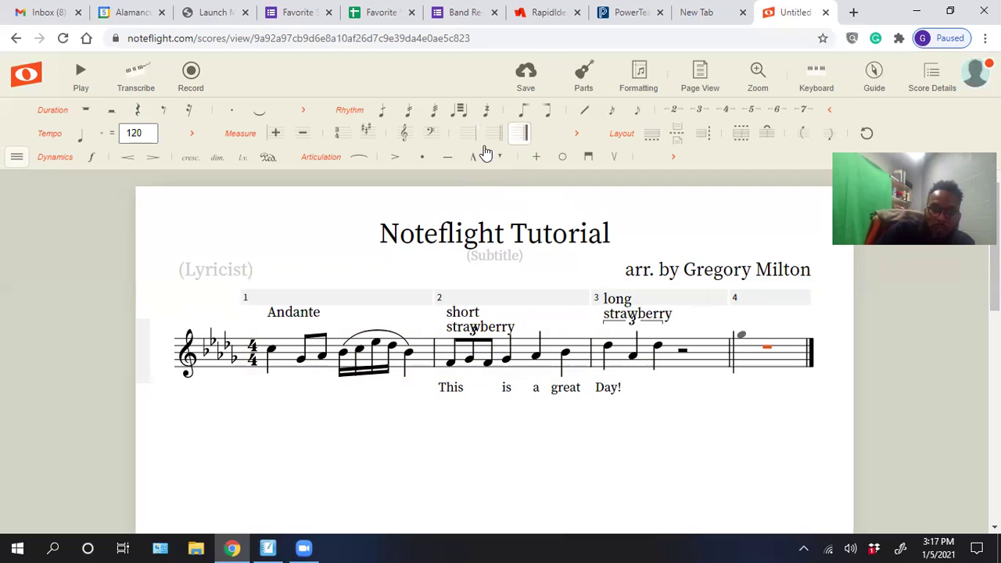
left_click(275, 136)
left_click(276, 136)
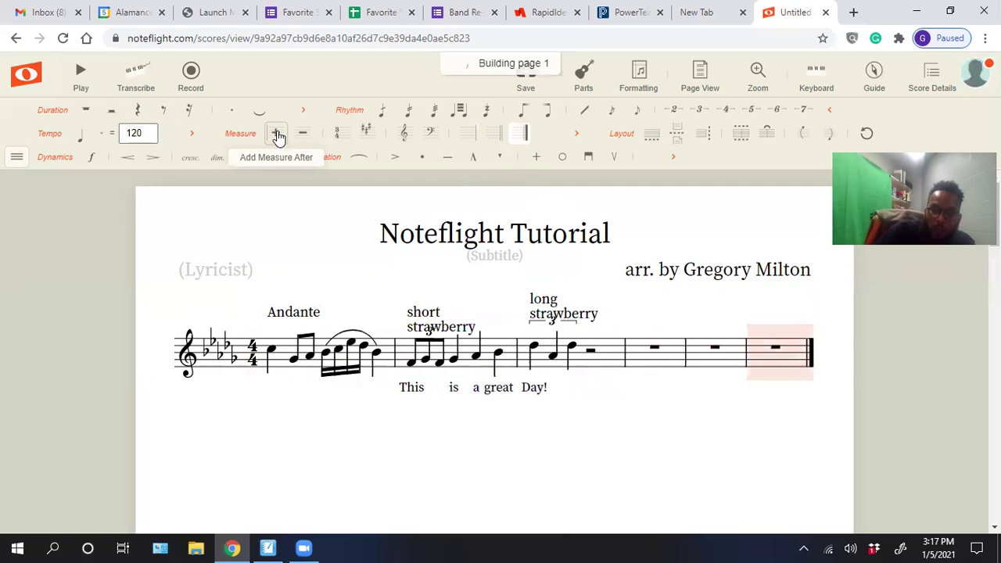
left_click(278, 136)
left_click(278, 137)
left_click(279, 137)
left_click(279, 136)
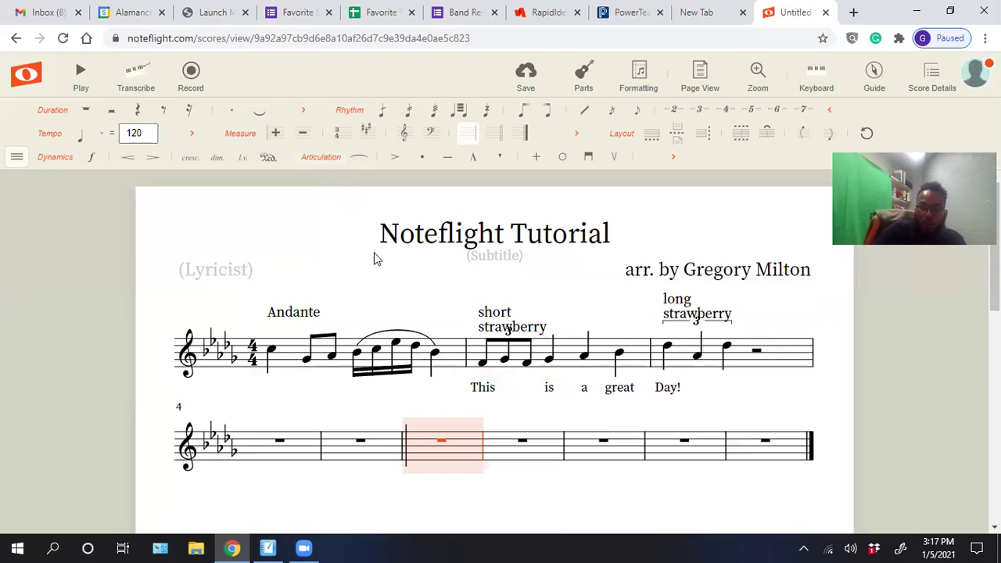
Step: Group measures 1 through 4 into one system on the first line with Create System
left_click(292, 356)
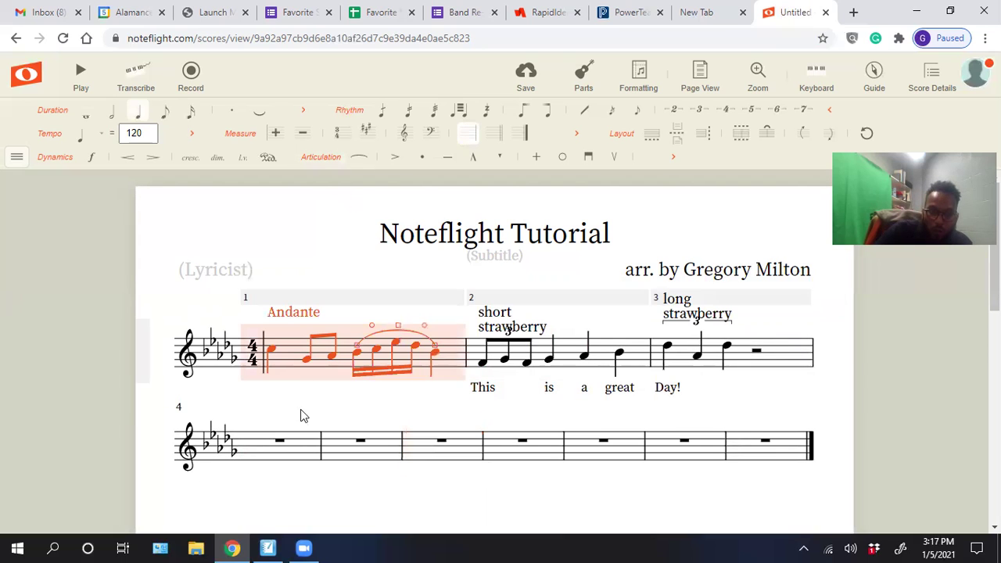
left_click(294, 457, "shift")
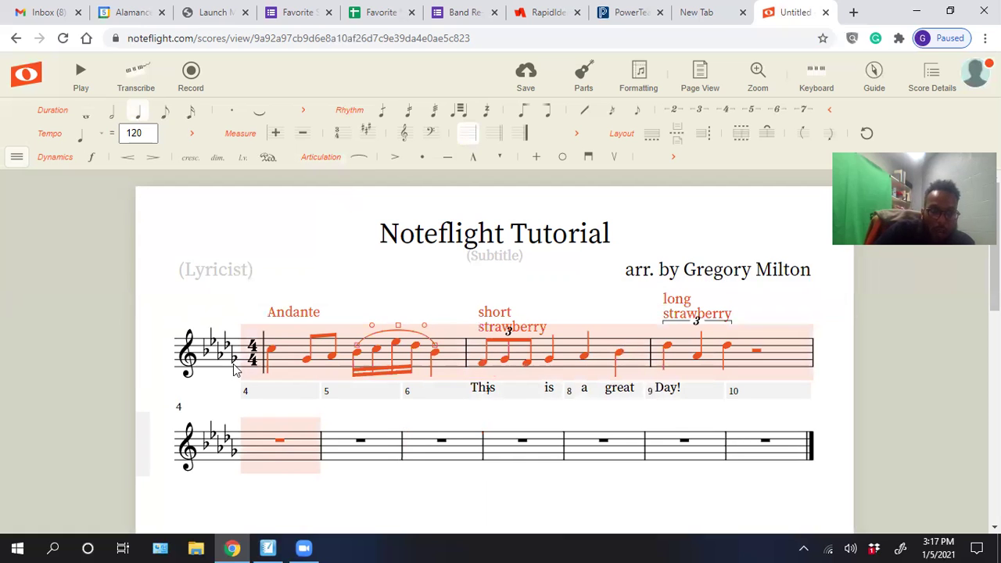
left_click(17, 158)
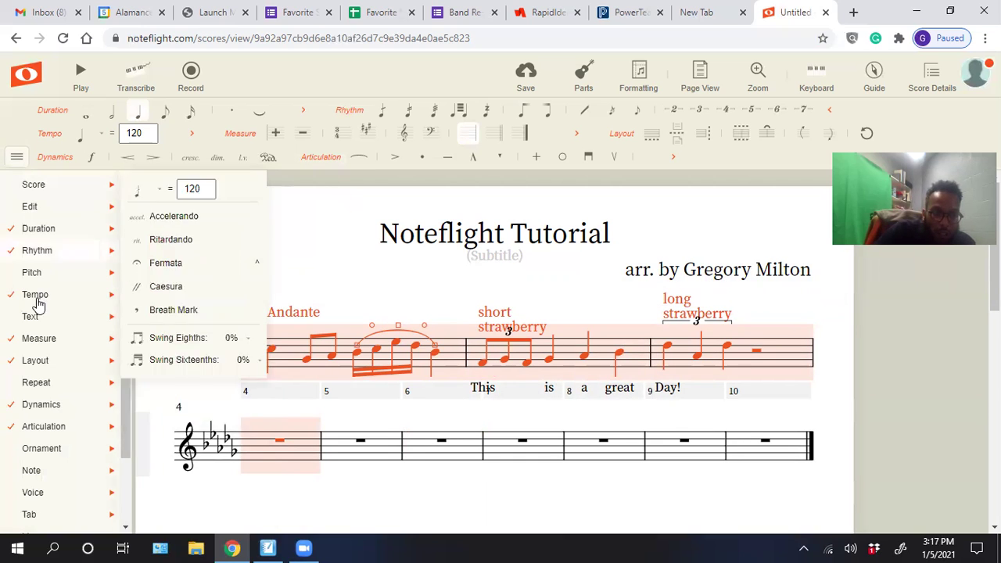
mouse_move(47, 343)
mouse_move(50, 361)
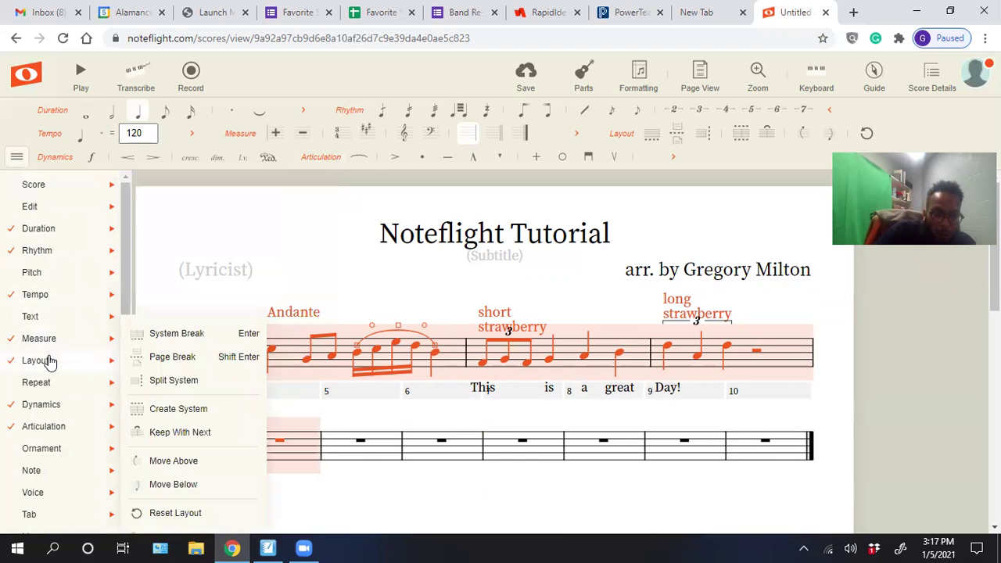
left_click(172, 412)
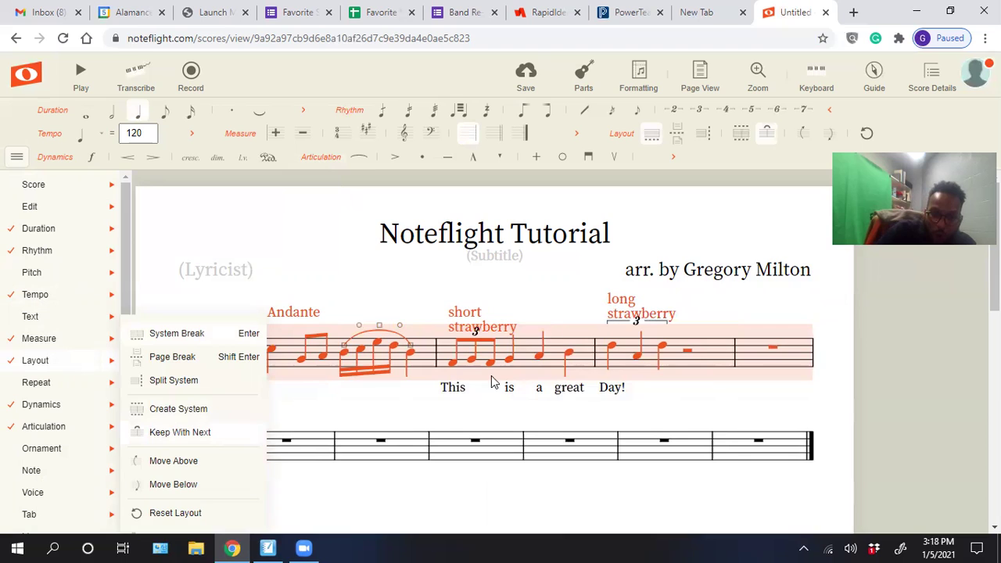
Step: Group measures 5 through 8 into their own system on the second line
left_click(321, 454)
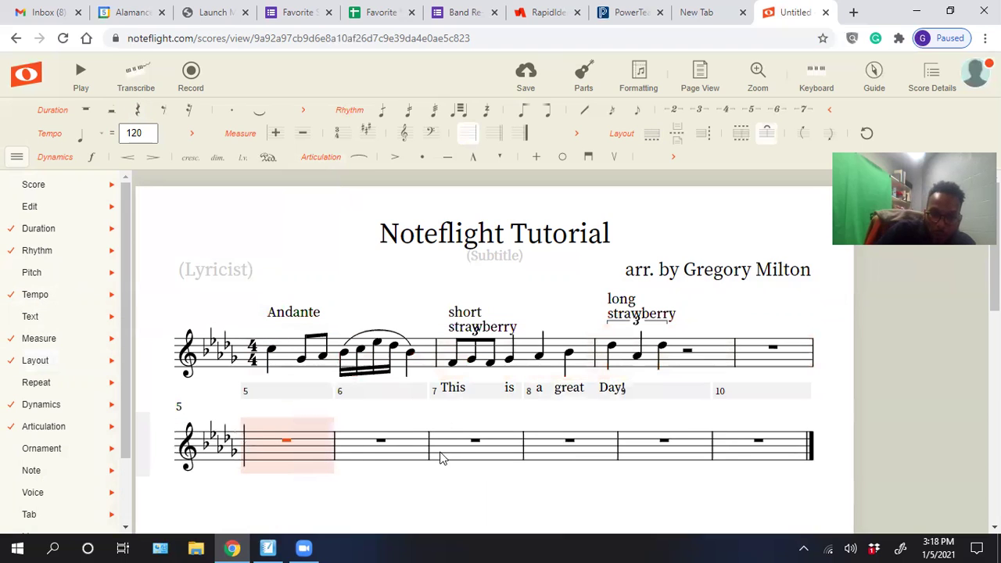
left_click(549, 453, "shift")
key("Return")
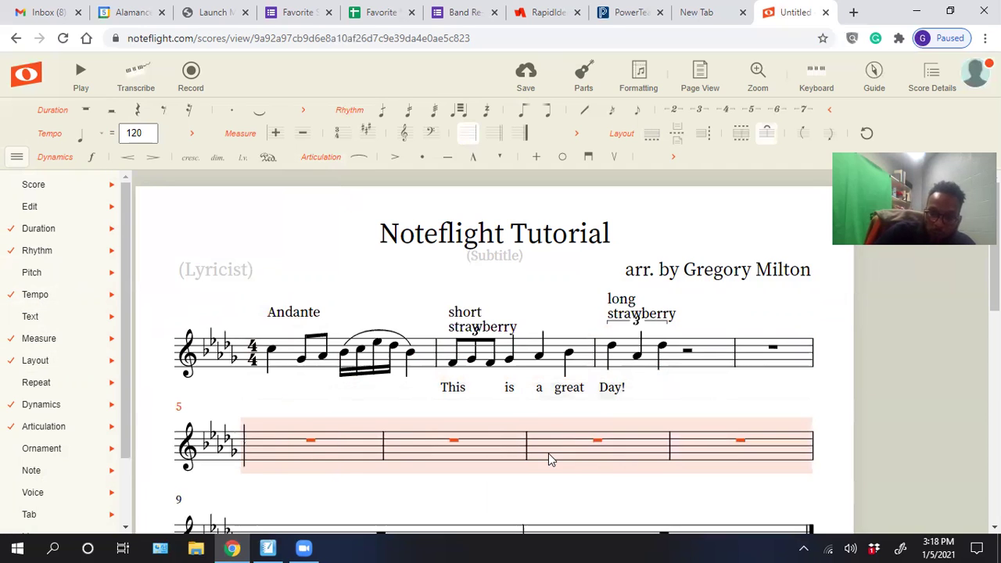
Step: Delete the two leftover empty measures, 9 and 10, from the end of the score
scroll(548, 452, "down", 1)
left_click(466, 456)
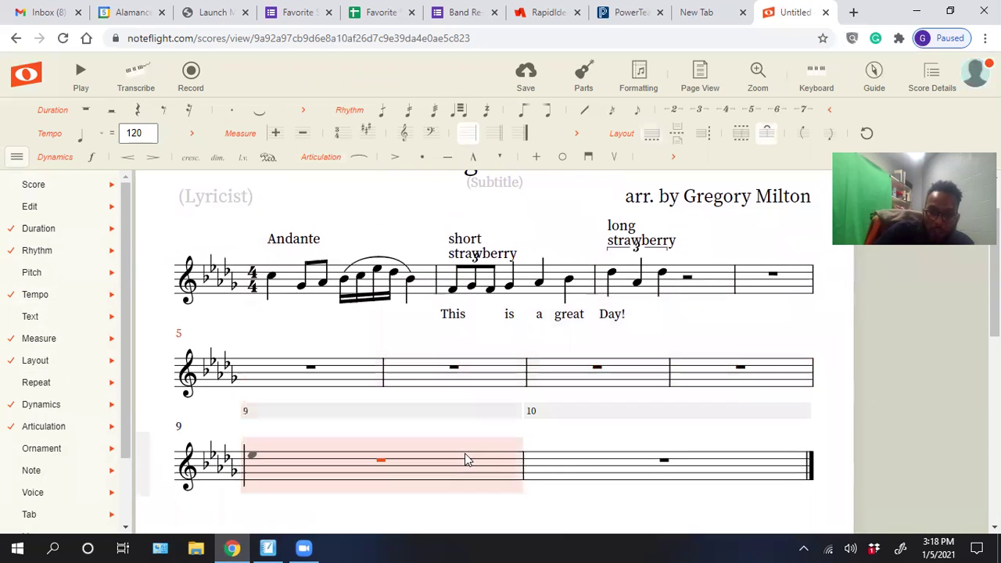
left_click(303, 137)
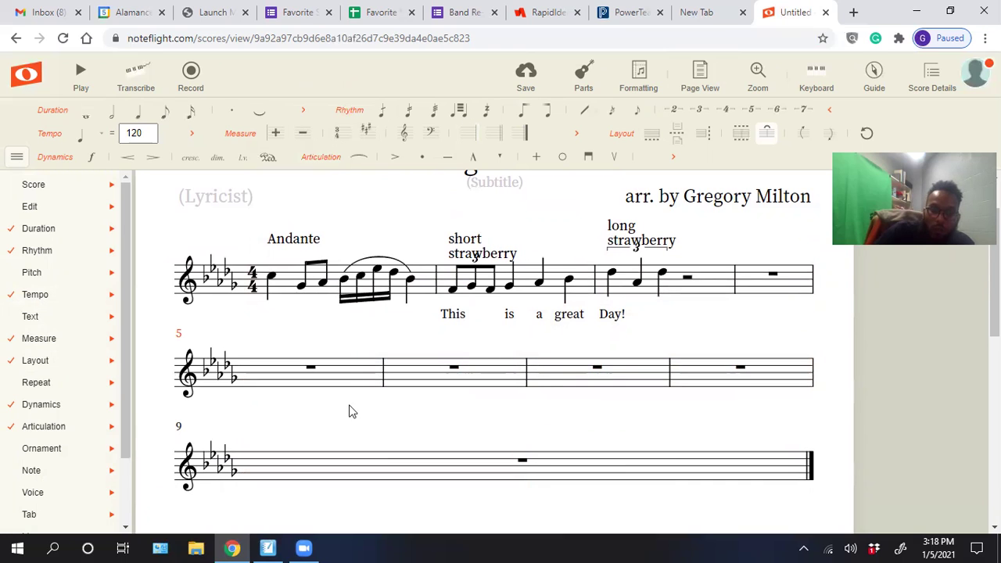
left_click(336, 458)
left_click(308, 134)
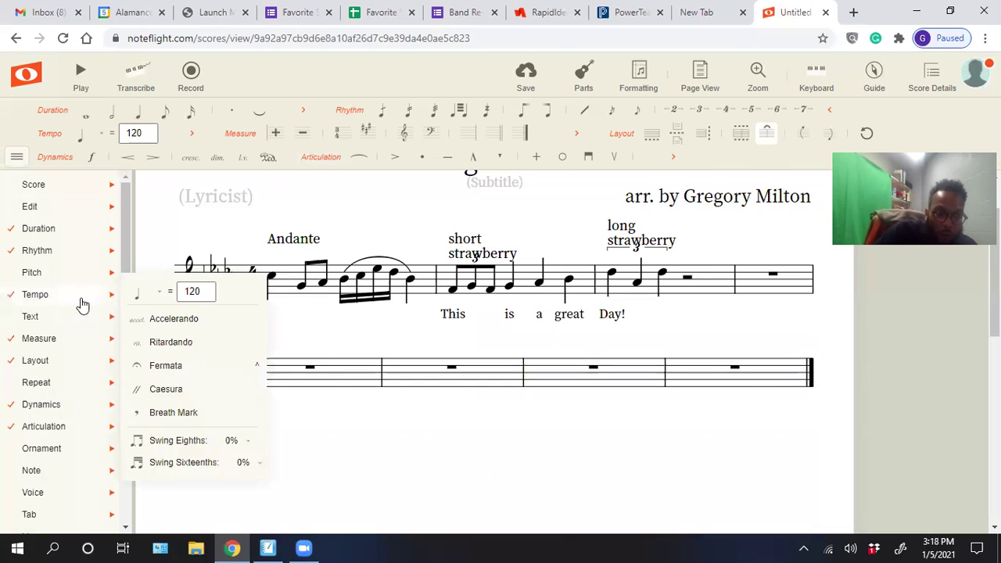
mouse_move(55, 362)
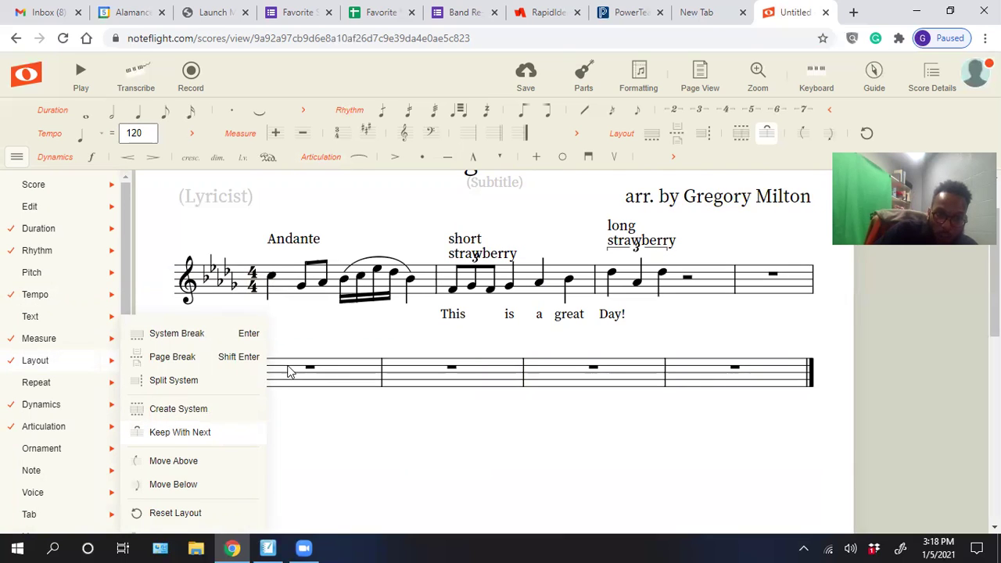
left_click(287, 296)
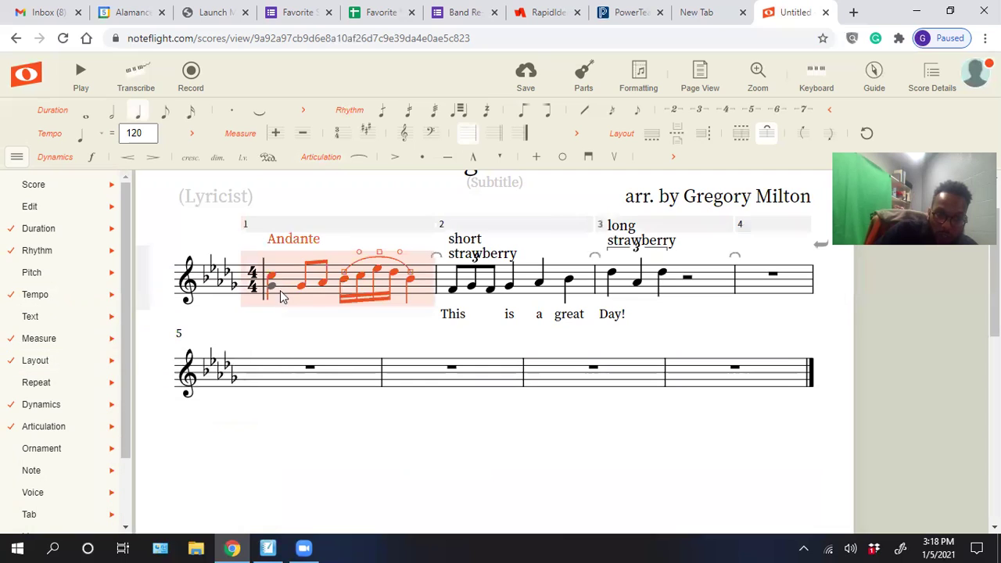
left_click(273, 377)
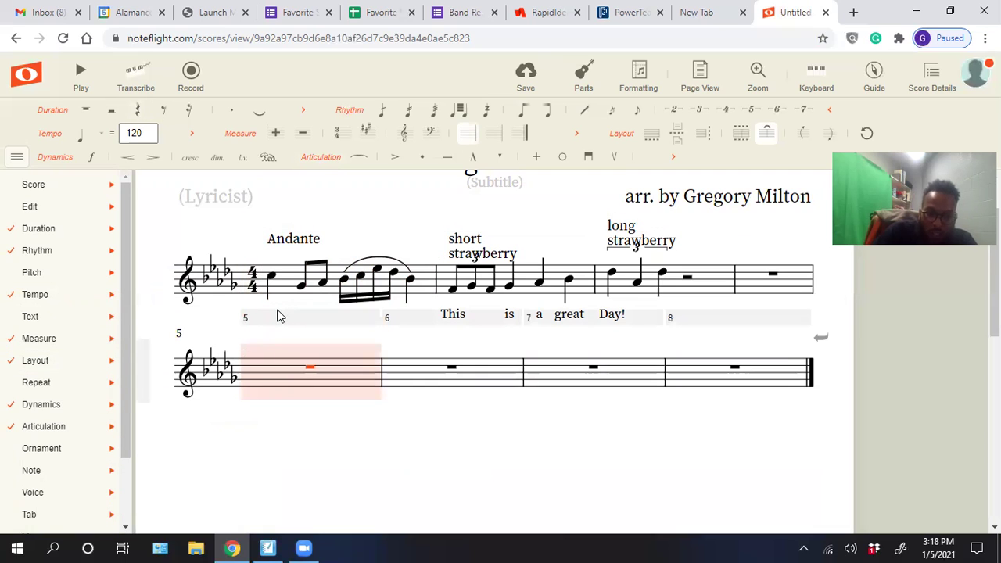
left_click(280, 316)
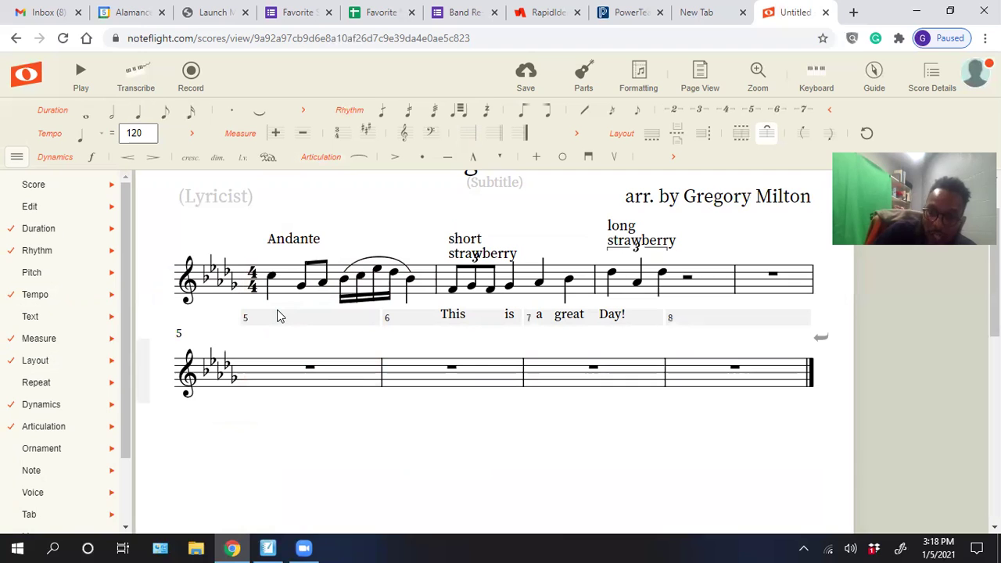